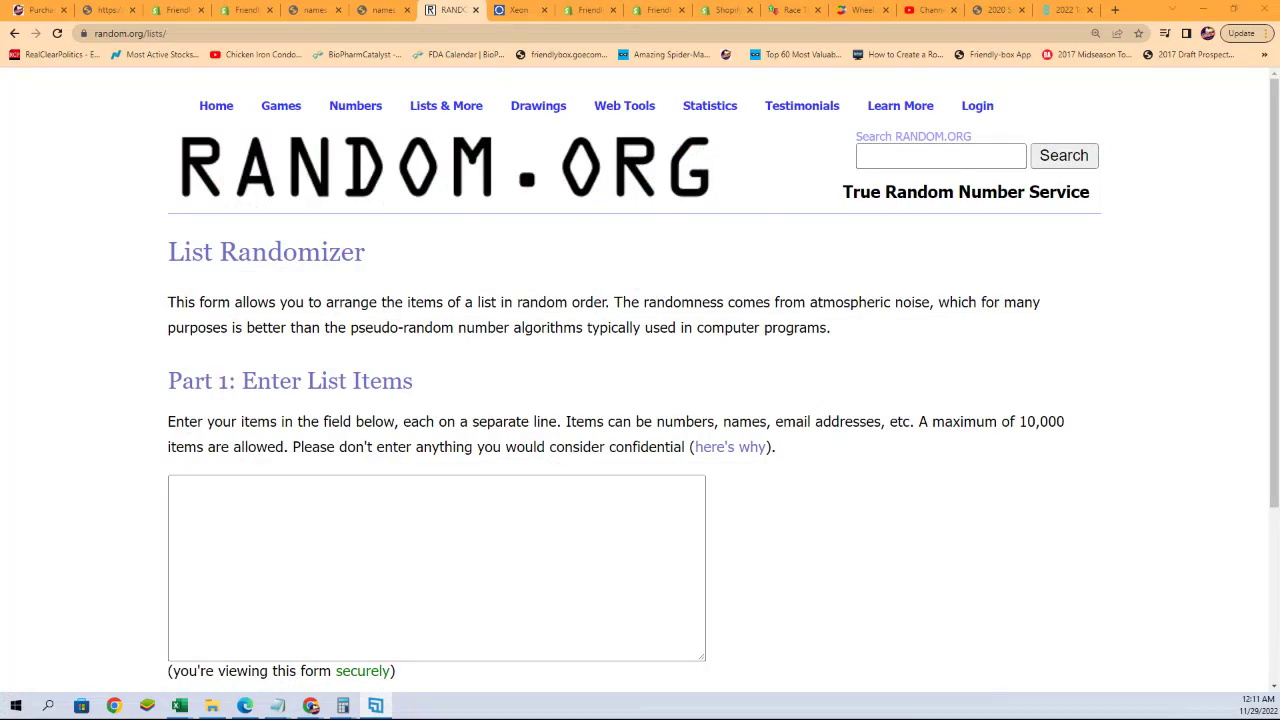
Bring up the MASTER LIST workbook at full height, adjust its zoom, and select A2:A27.
key("alt+Tab")
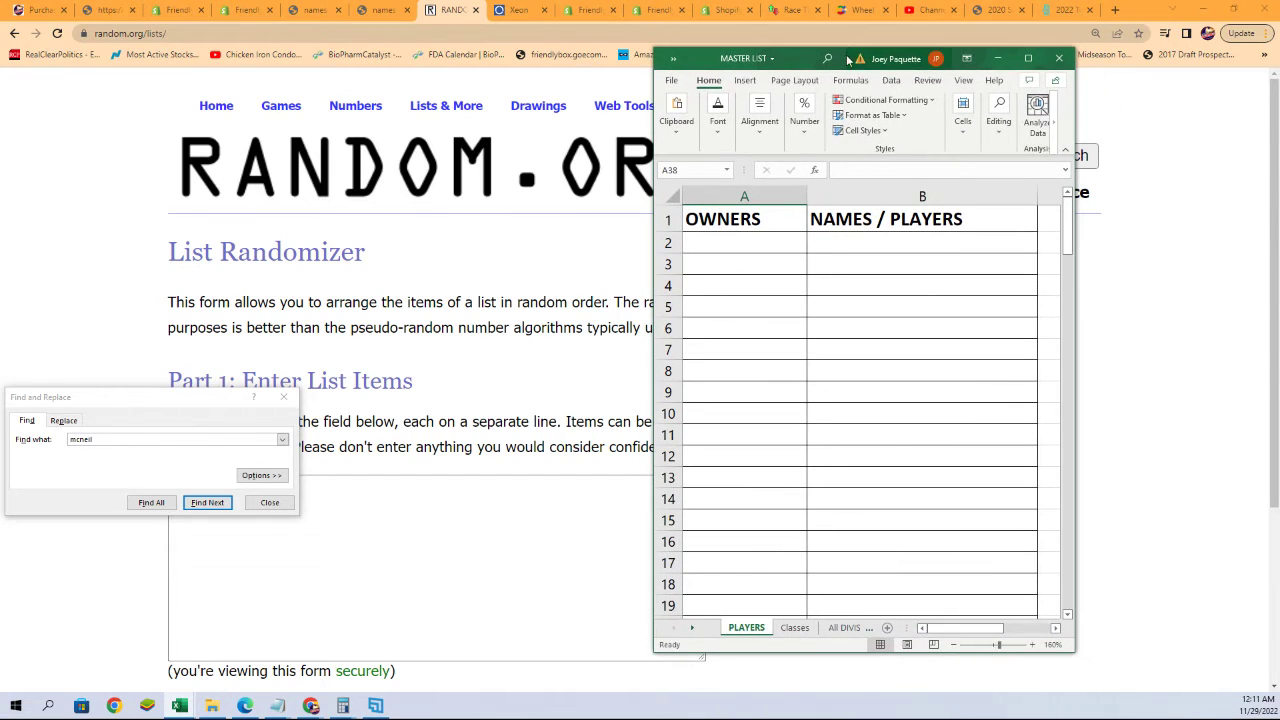
double_click(849, 41)
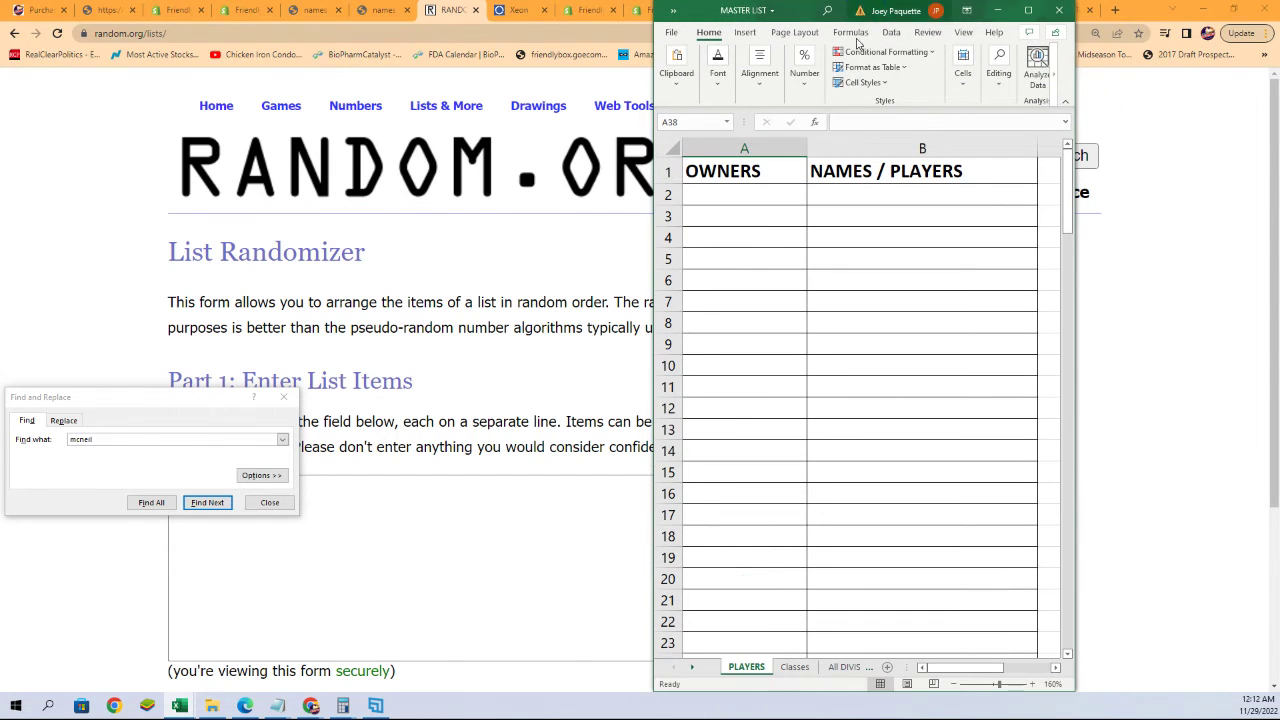
left_click(955, 684)
left_click(955, 684)
left_click(955, 684)
left_click(955, 684)
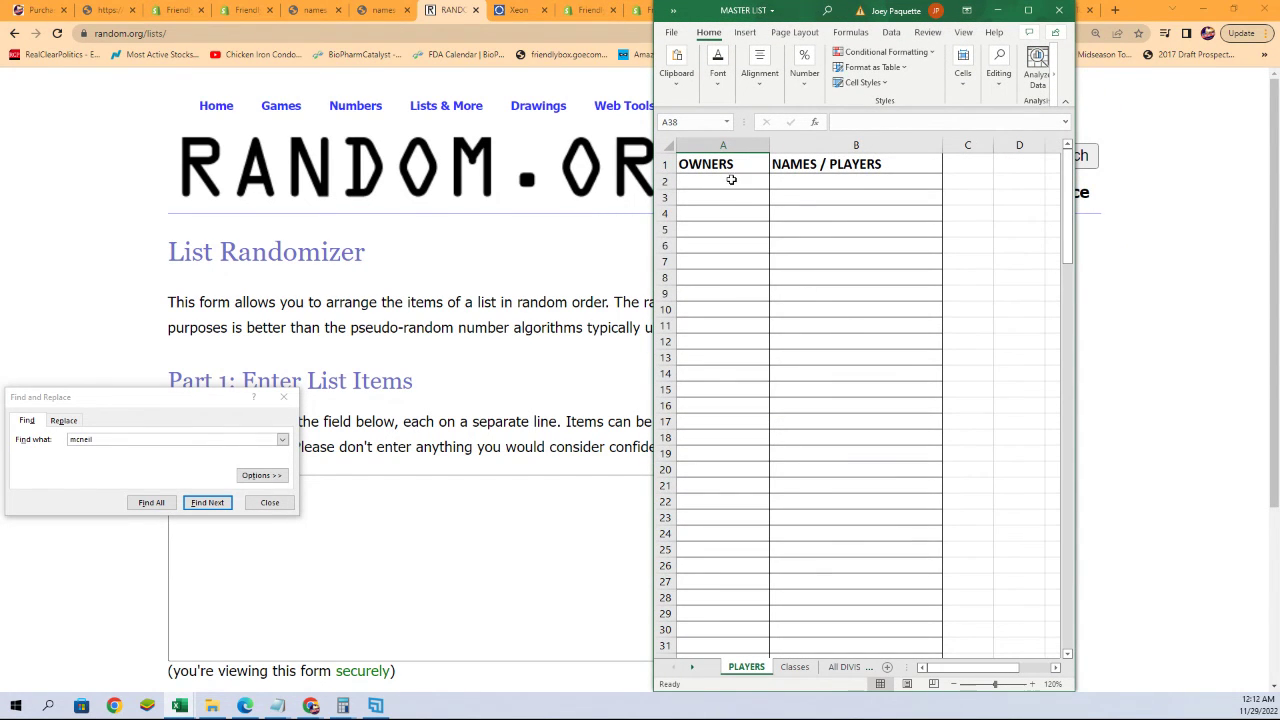
left_click_drag(731, 179, 723, 581)
Position Notepad over the workbook and copy the owner names below the three heading lines.
left_click_drag(1279, 80, 880, 100)
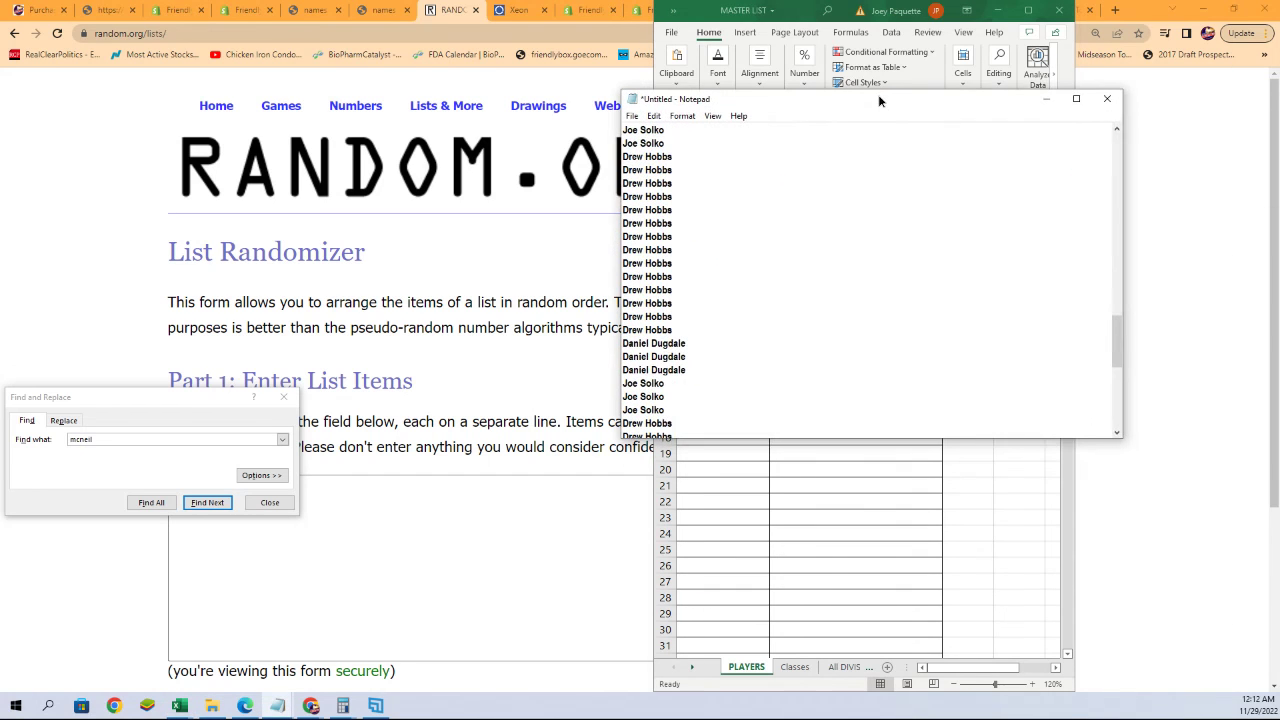
left_click_drag(1124, 254, 801, 254)
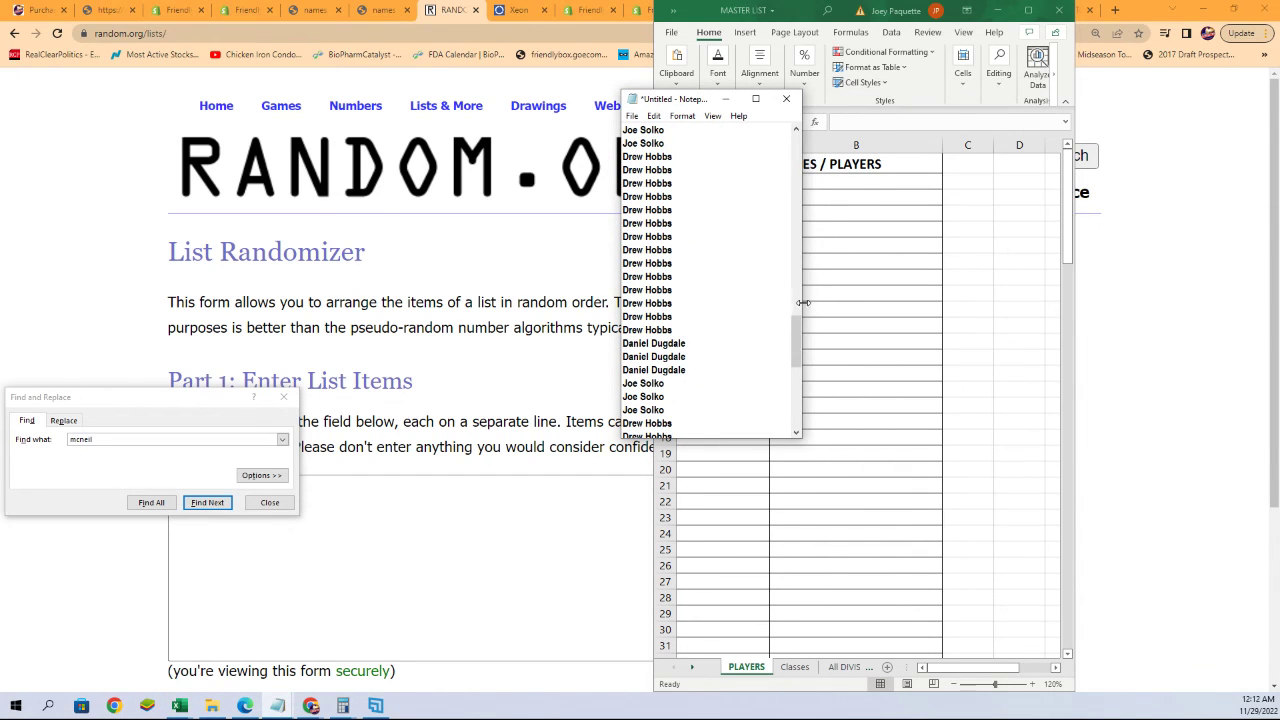
double_click(716, 90)
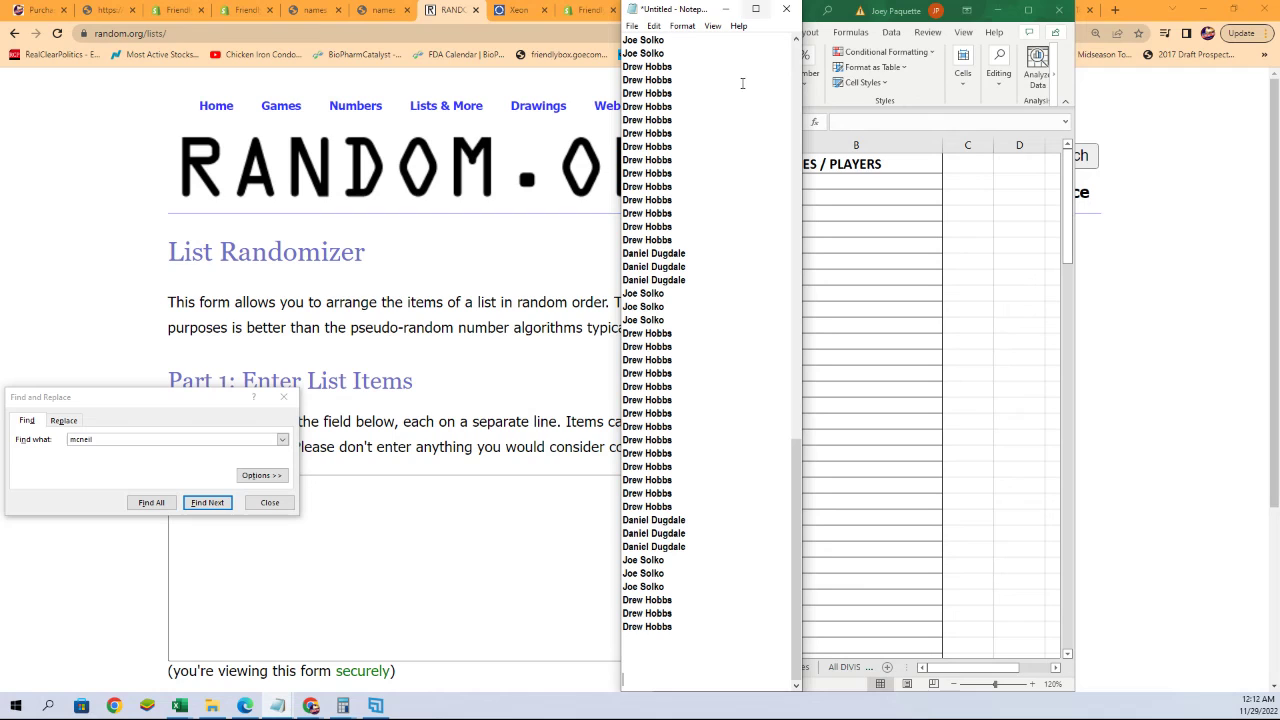
mouse_move(682, 618)
left_mouse_down()
mouse_move(640, 30)
mouse_move(625, 165)
mouse_move(622, 106)
left_mouse_up()
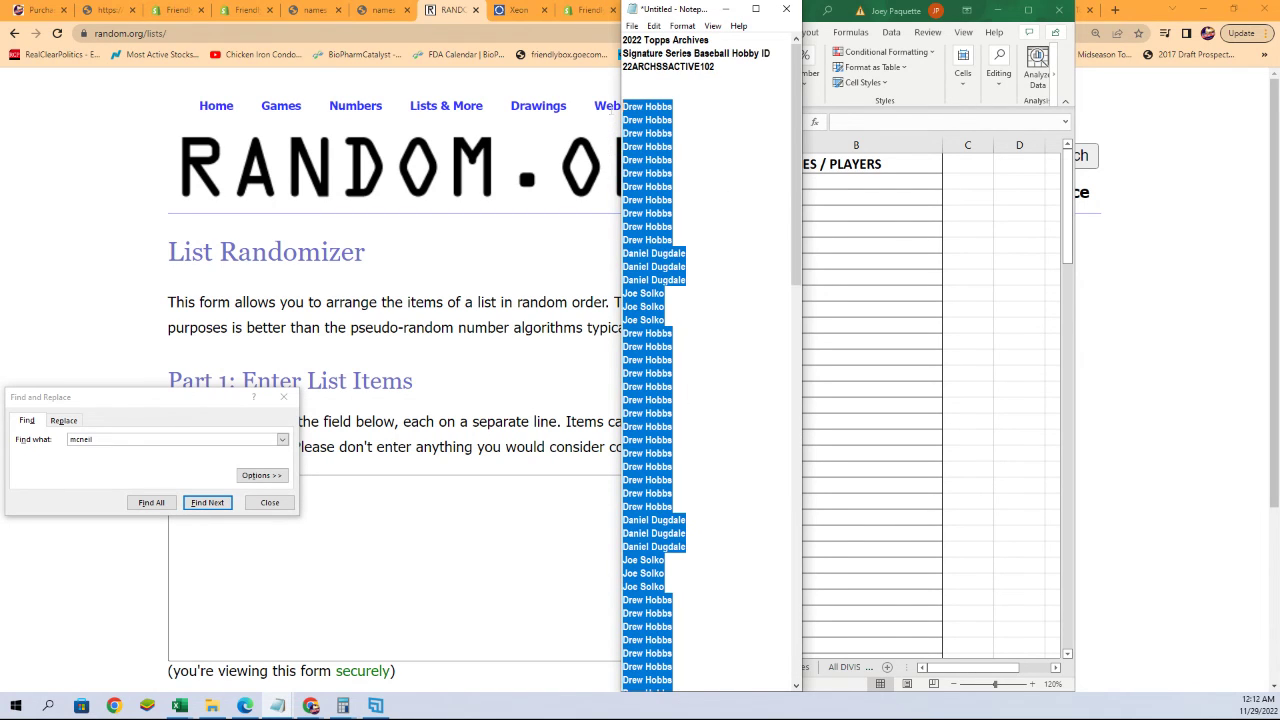
right_click(661, 138)
left_click(684, 178)
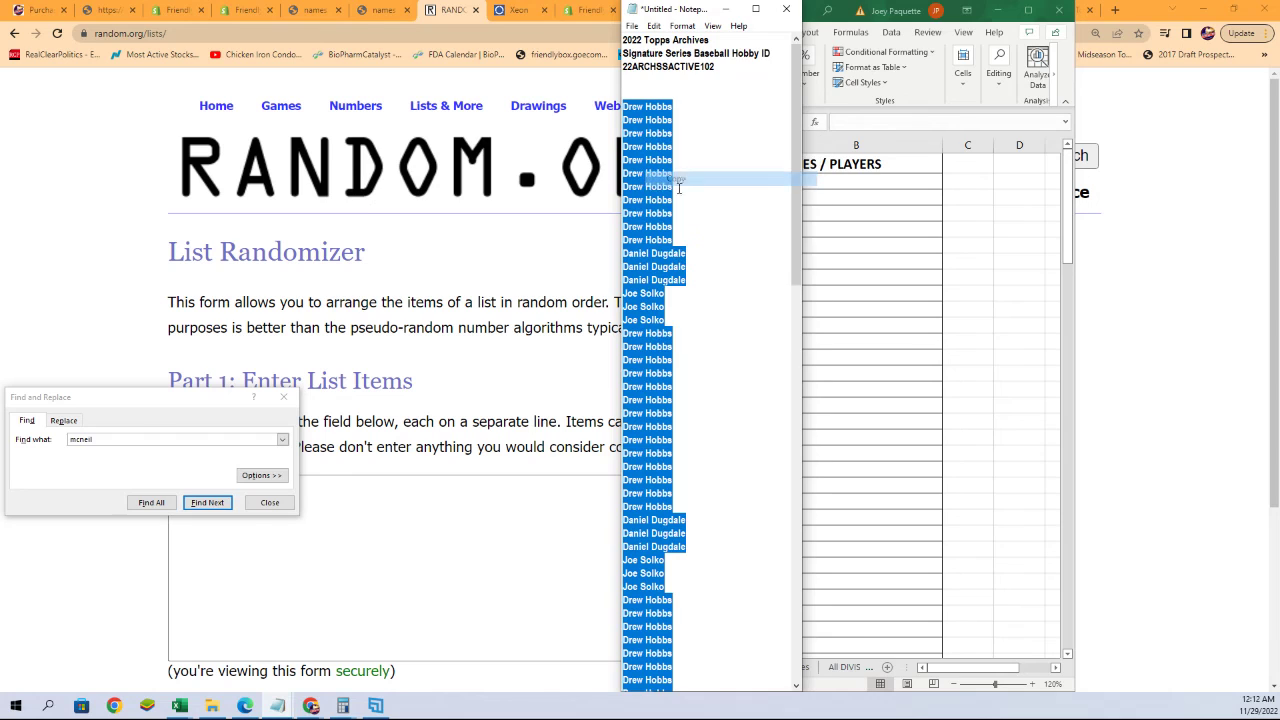
Paste the owner names into the List Randomizer box and randomize them.
left_click(364, 526)
right_click(349, 506)
left_click(381, 401)
scroll(723, 531, "down", 2)
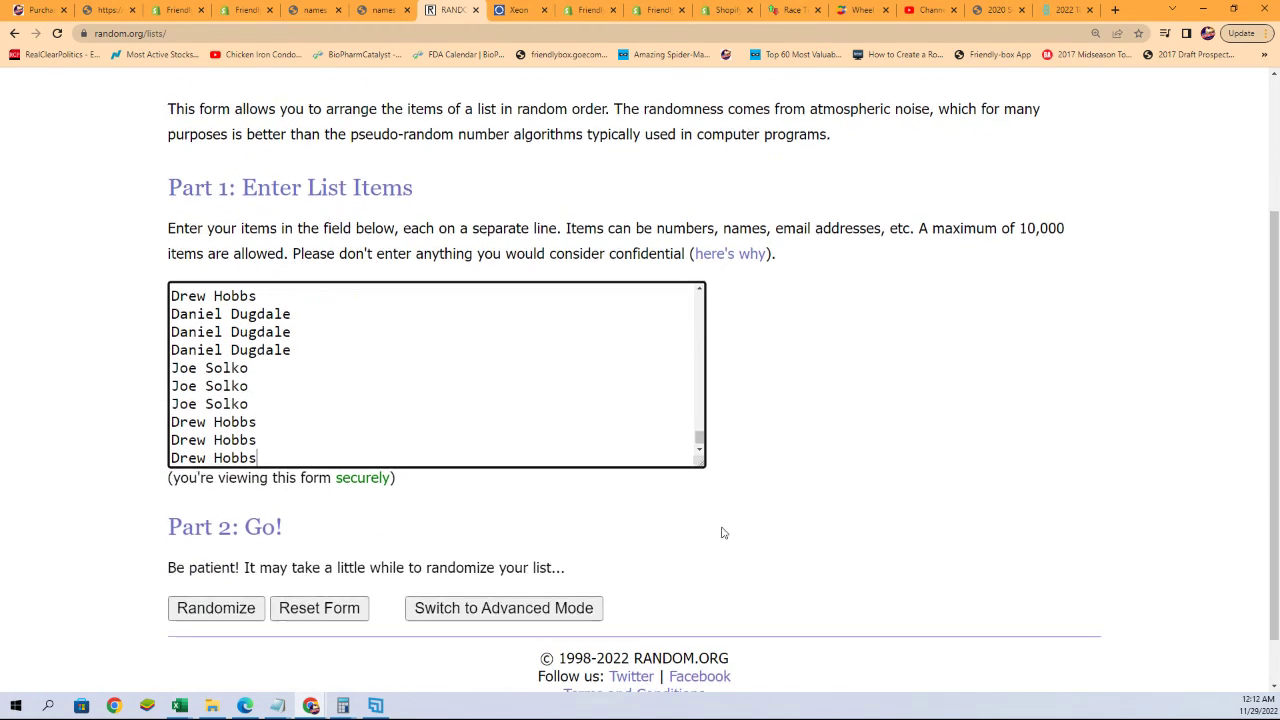
left_click(249, 606)
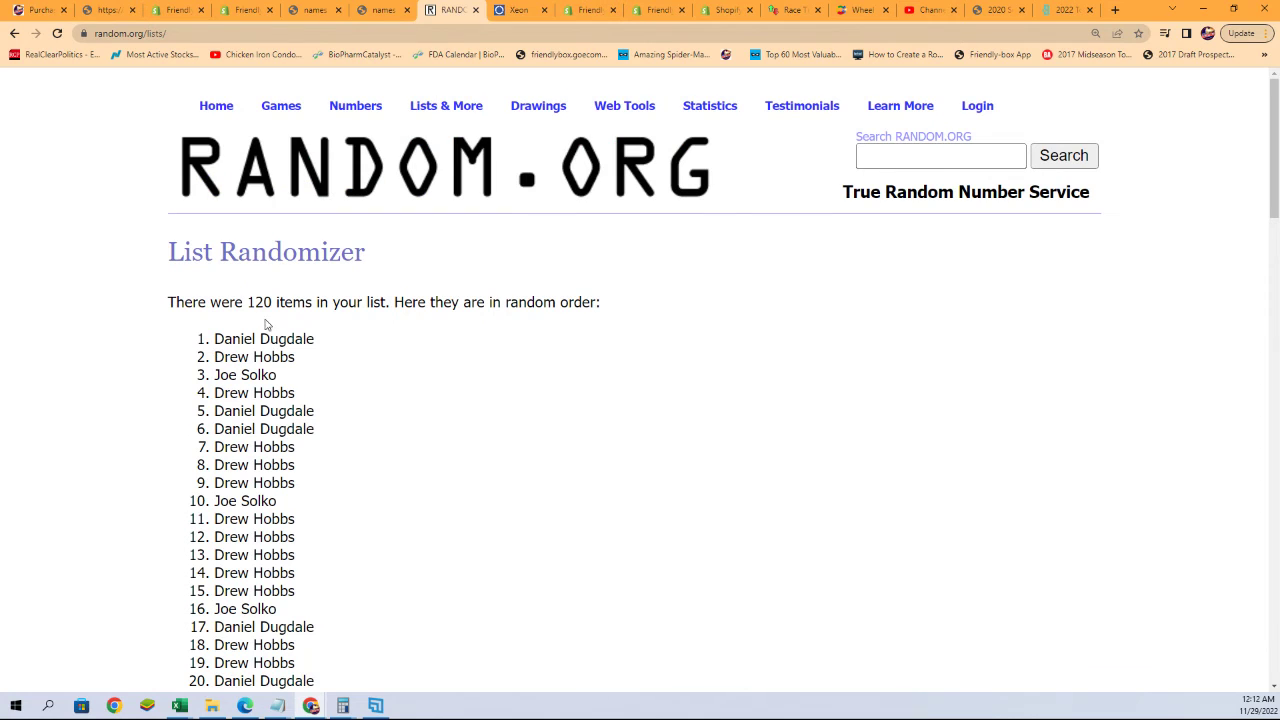
Reshuffle the list six more times with Again! for seven randomizations in total.
left_click_drag(247, 302, 294, 302)
scroll(330, 500, "down", 16)
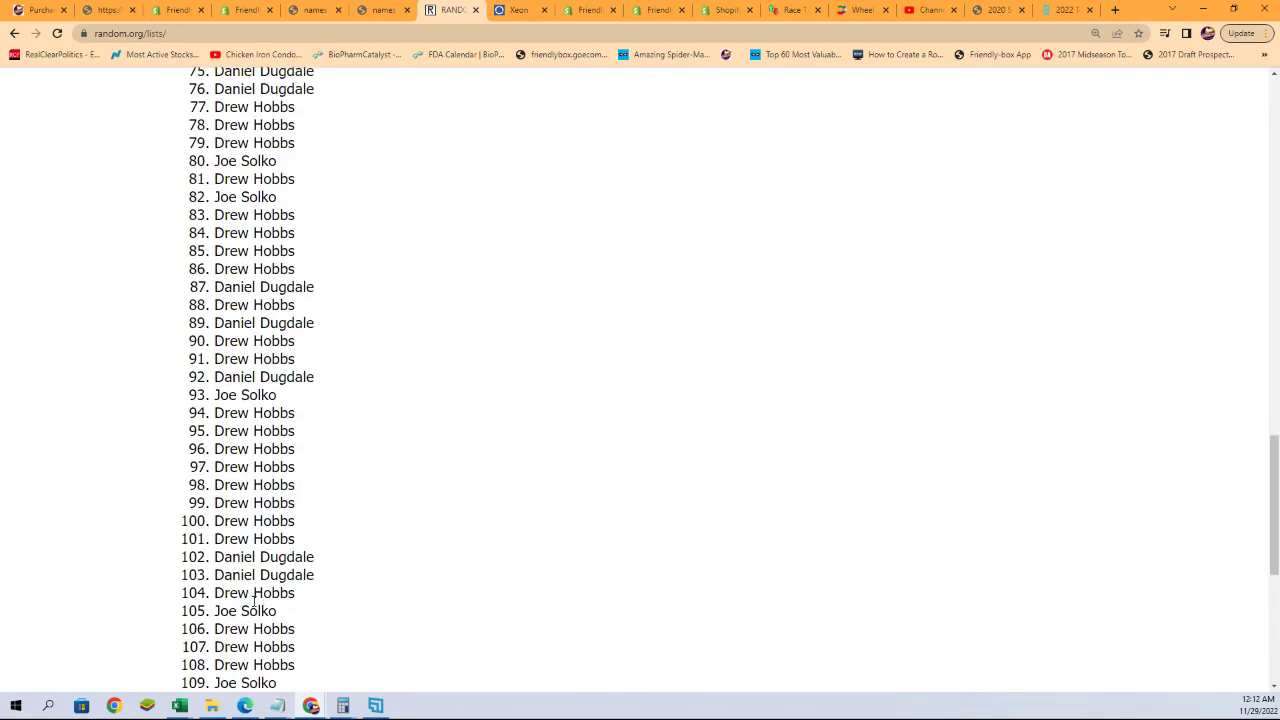
scroll(254, 600, "down", 6)
left_click(198, 546)
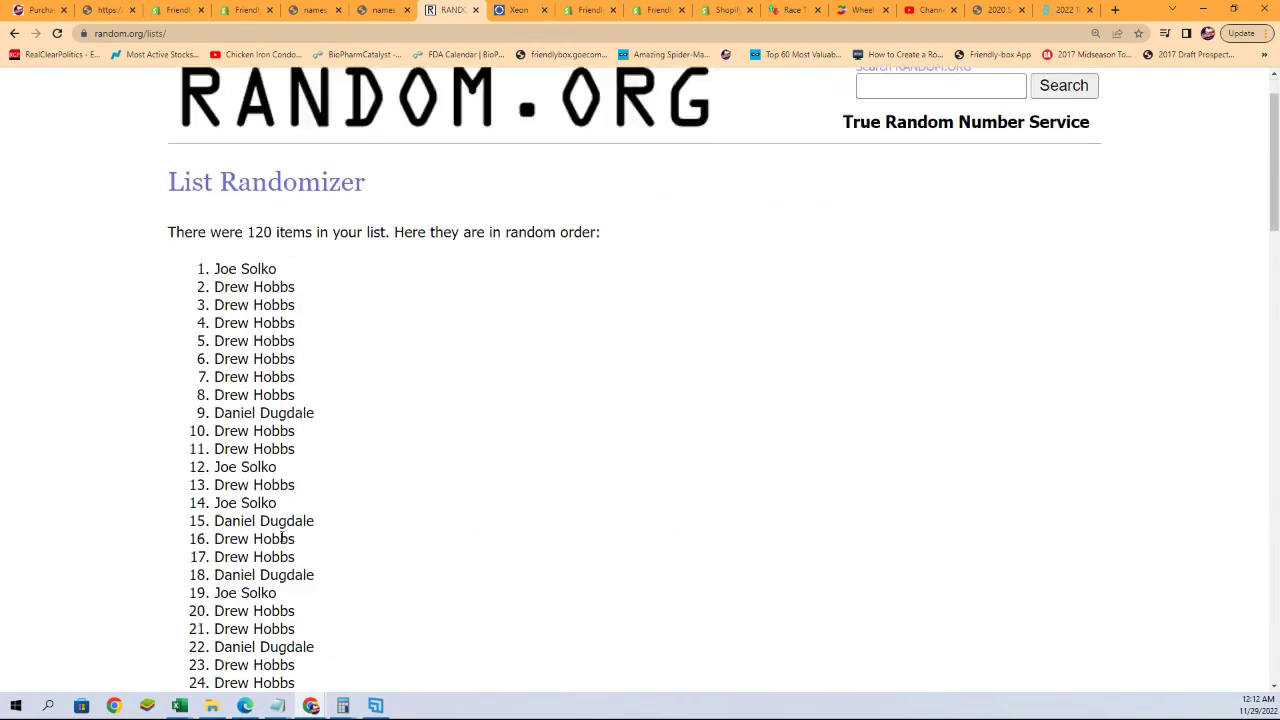
scroll(282, 538, "down", 20)
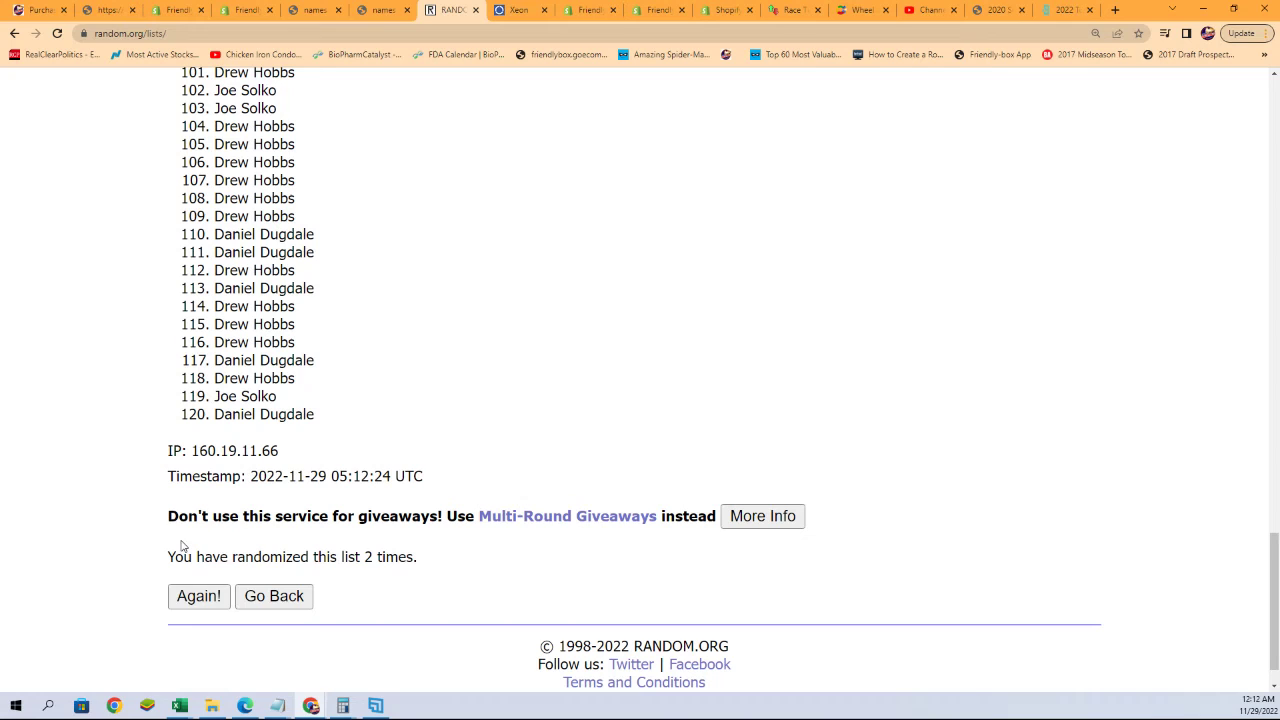
left_click(180, 600)
scroll(218, 402, "down", 15)
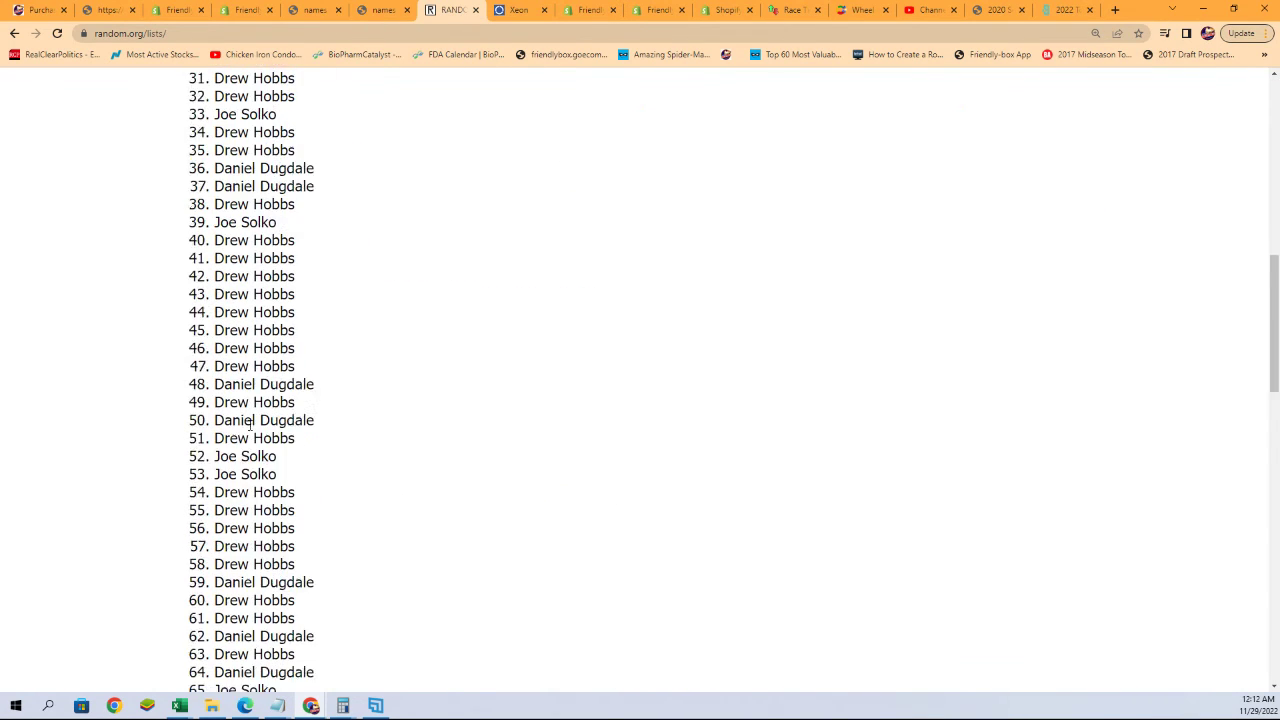
scroll(218, 402, "down", 10)
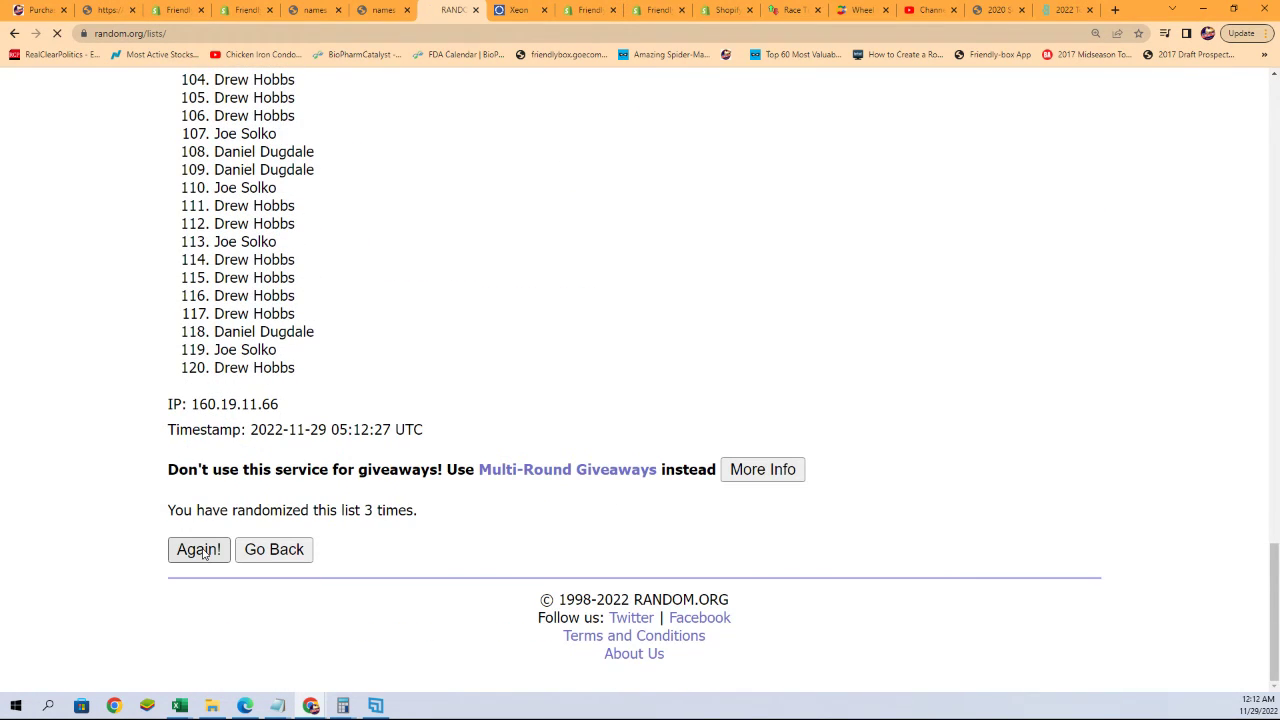
left_click(198, 549)
scroll(163, 583, "down", 20)
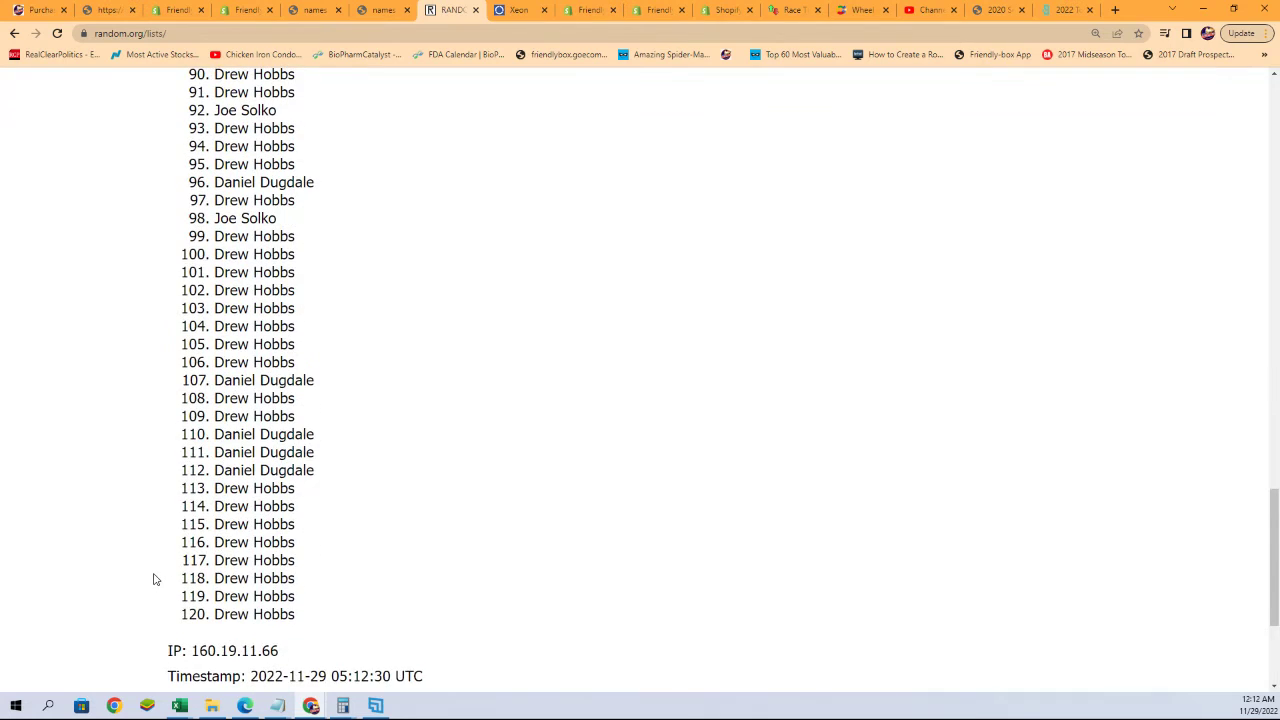
left_click(193, 552)
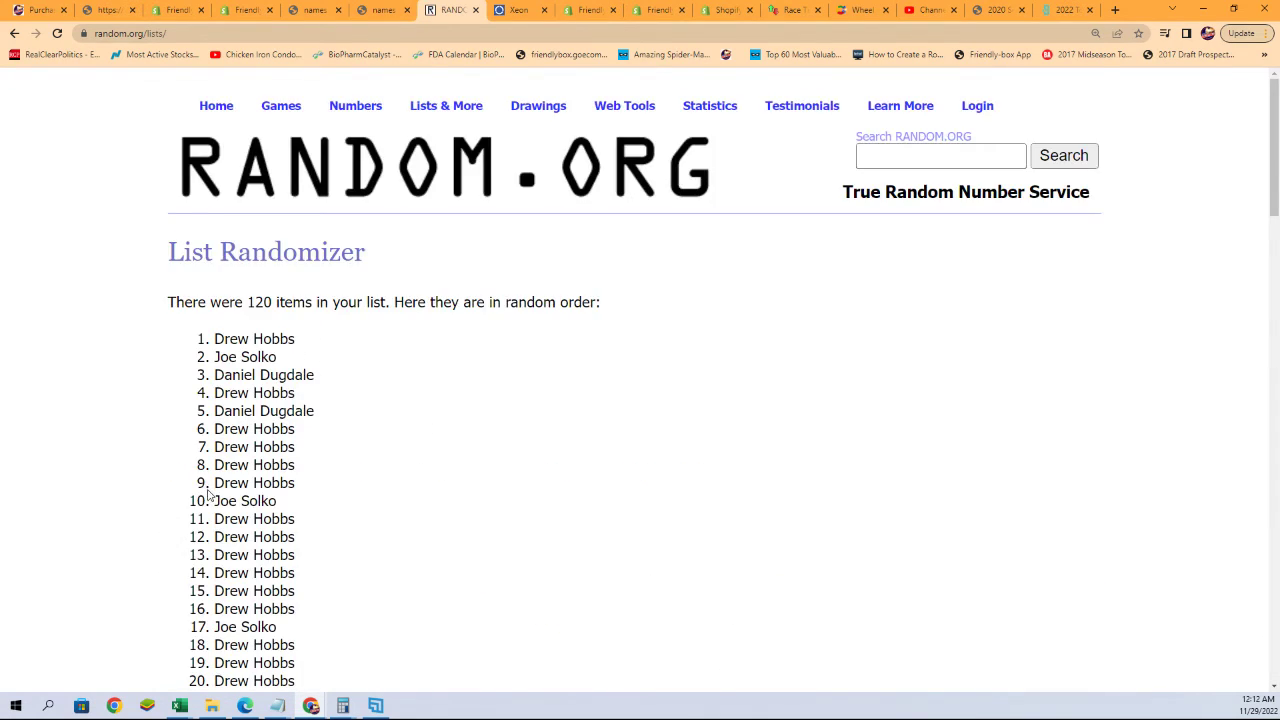
scroll(200, 565, "down", 20)
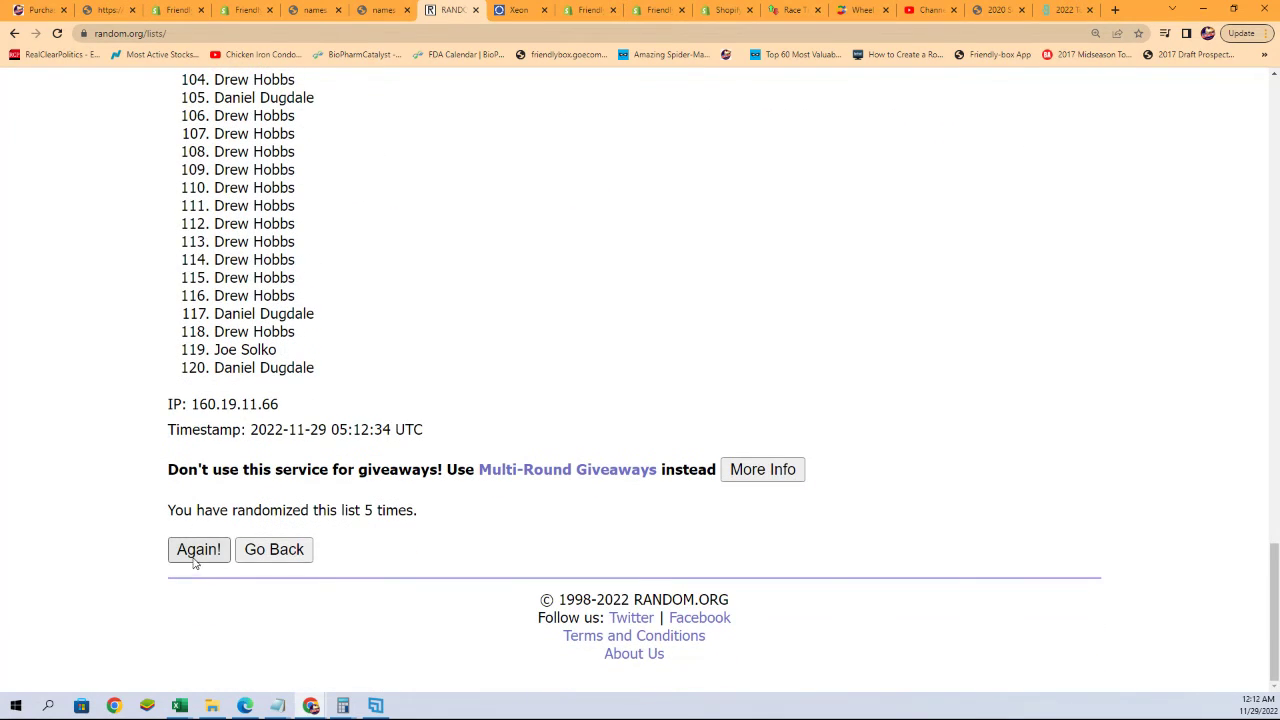
left_click(196, 551)
scroll(220, 555, "down", 8)
scroll(232, 555, "down", 11)
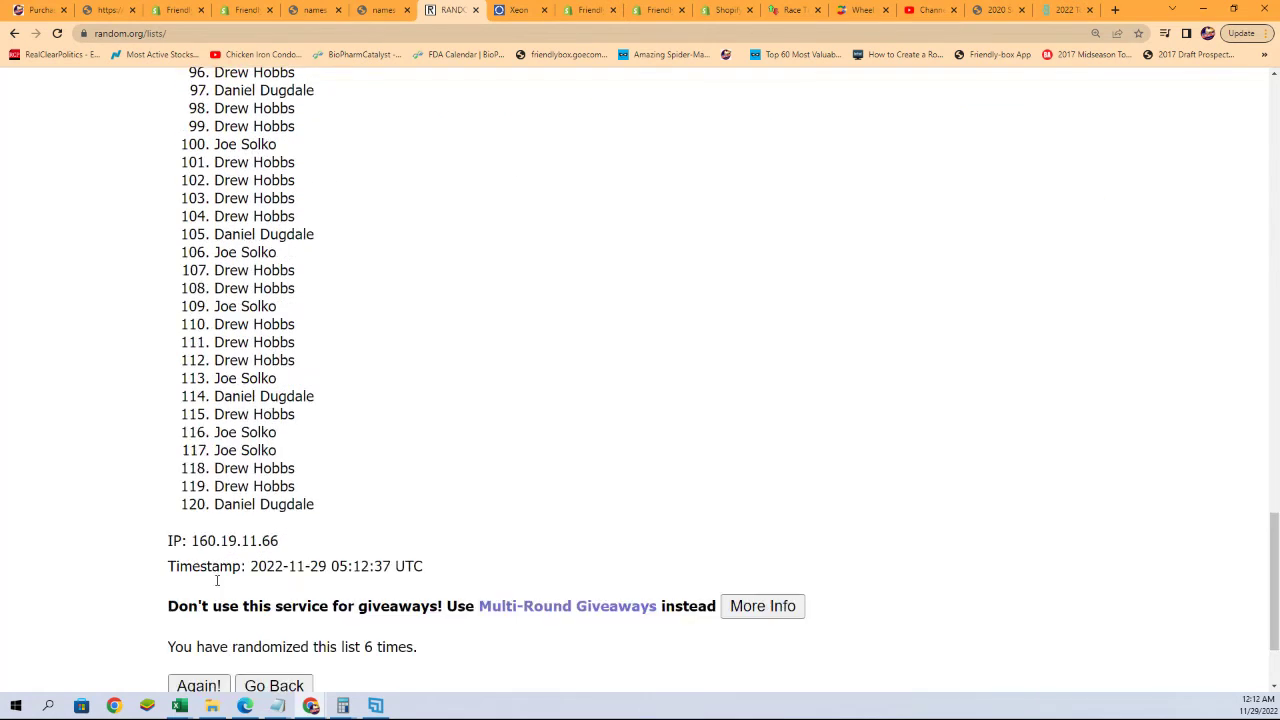
left_click(205, 550)
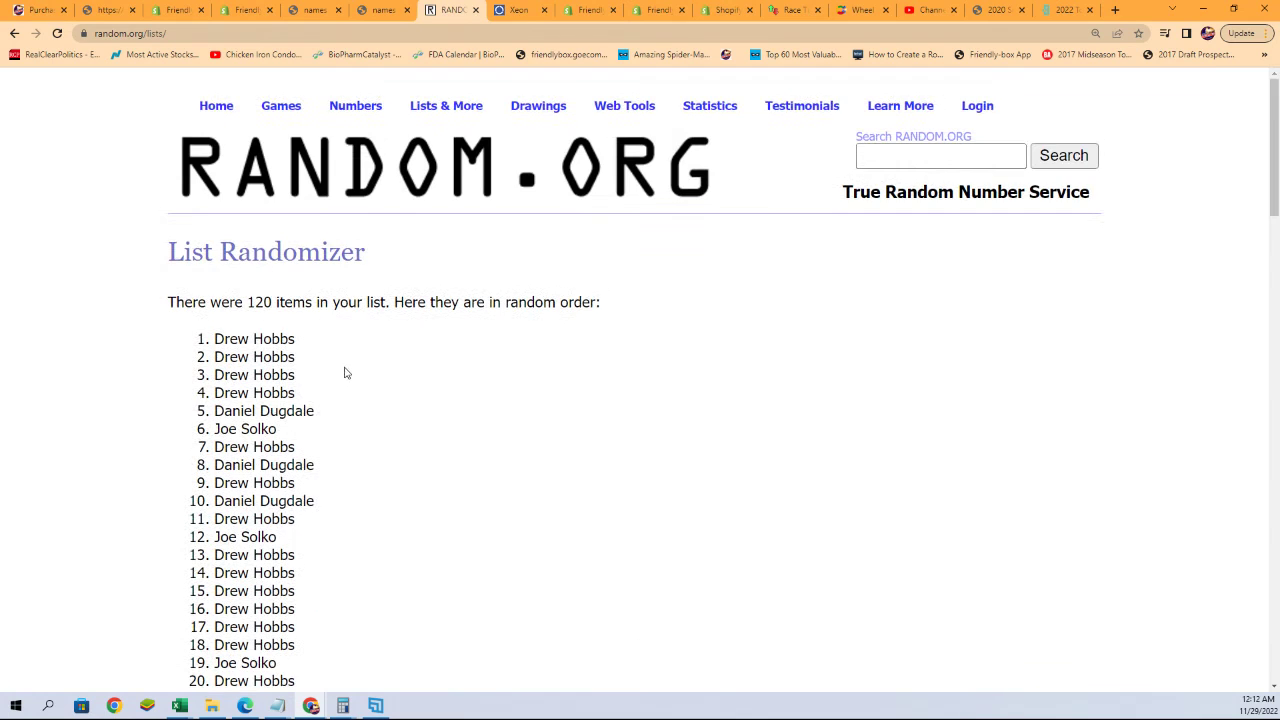
scroll(168, 192, "down", 2)
Copy all 120 randomized names from the results list.
left_click_drag(196, 200, 308, 374)
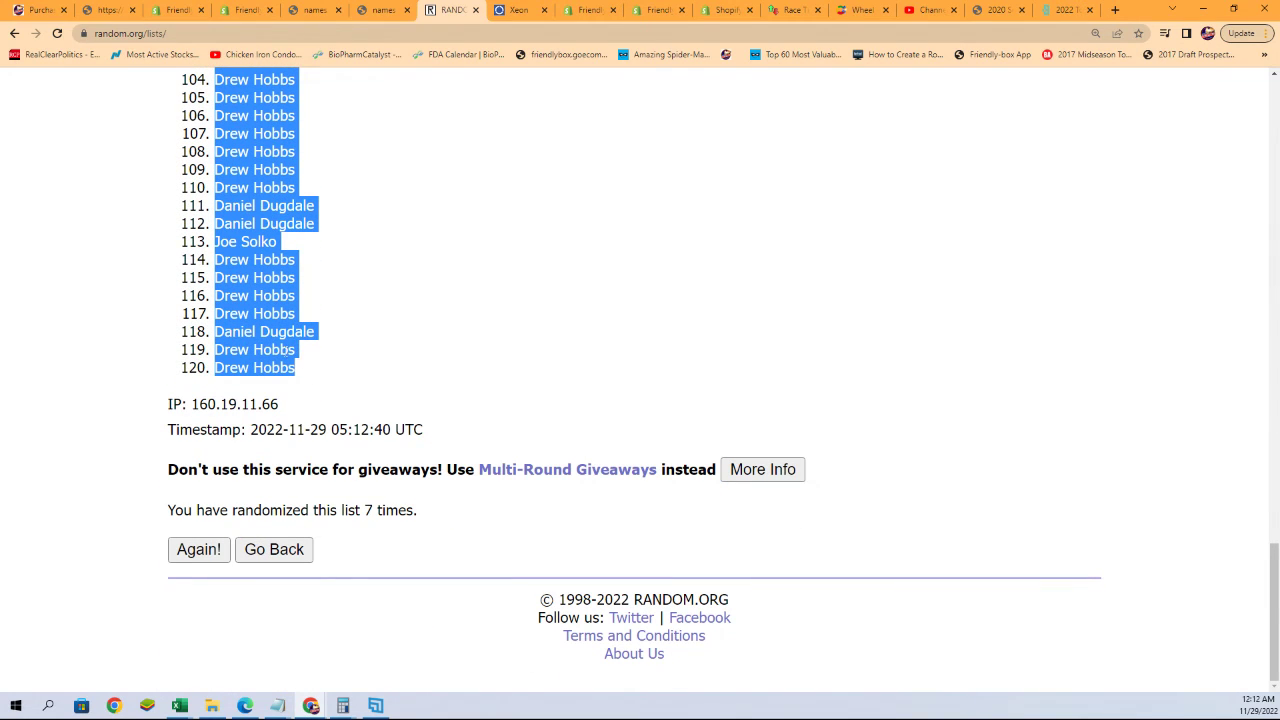
right_click(296, 358)
left_click(320, 368)
scroll(575, 540, "up", 9)
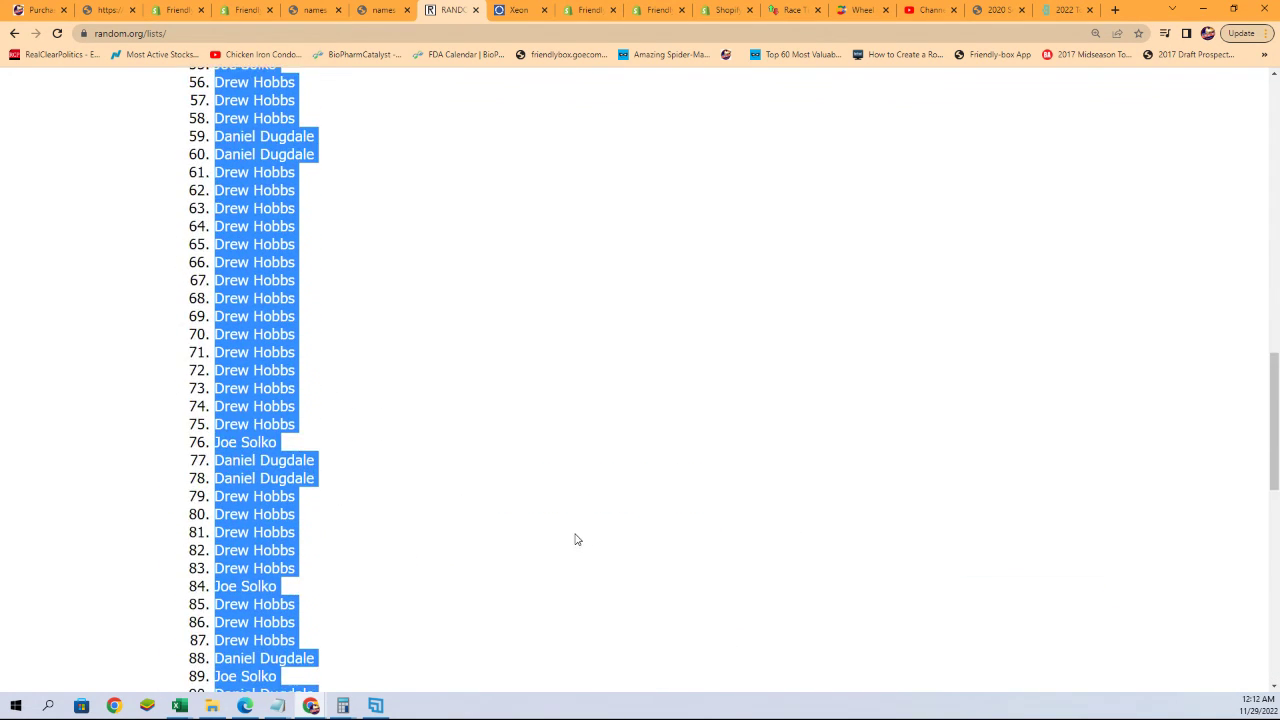
scroll(575, 540, "up", 15)
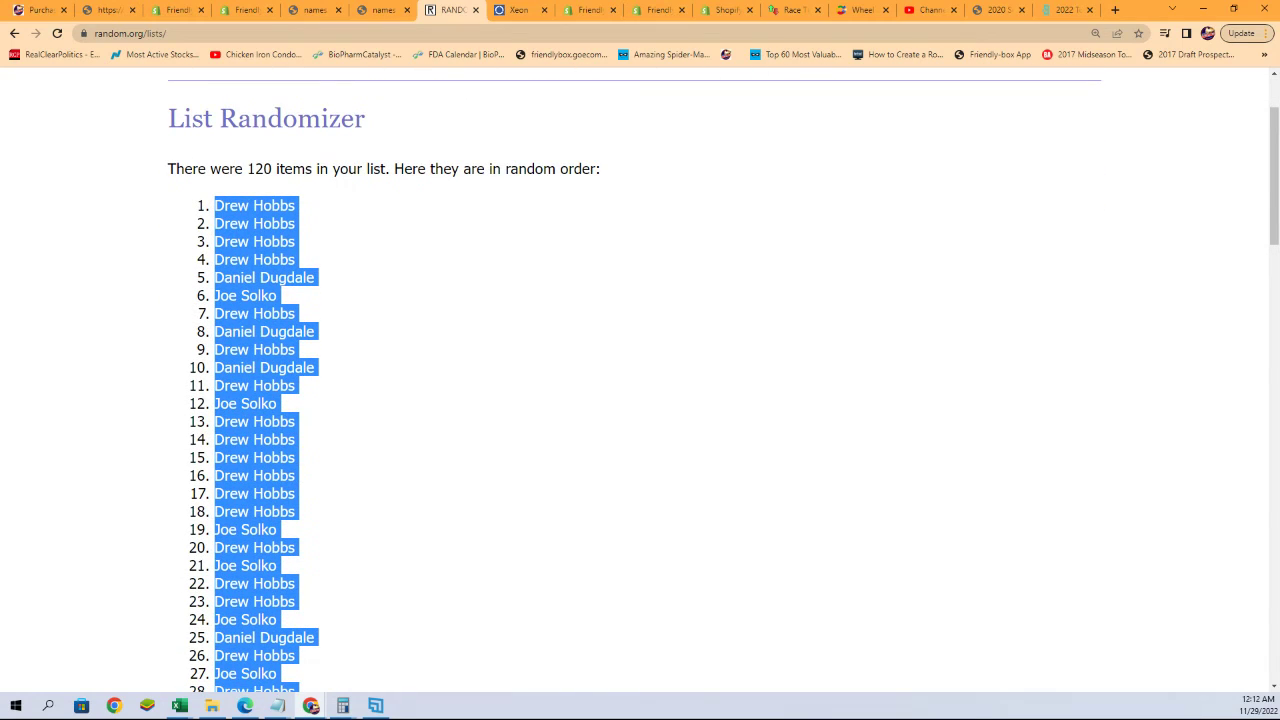
key("alt+Tab")
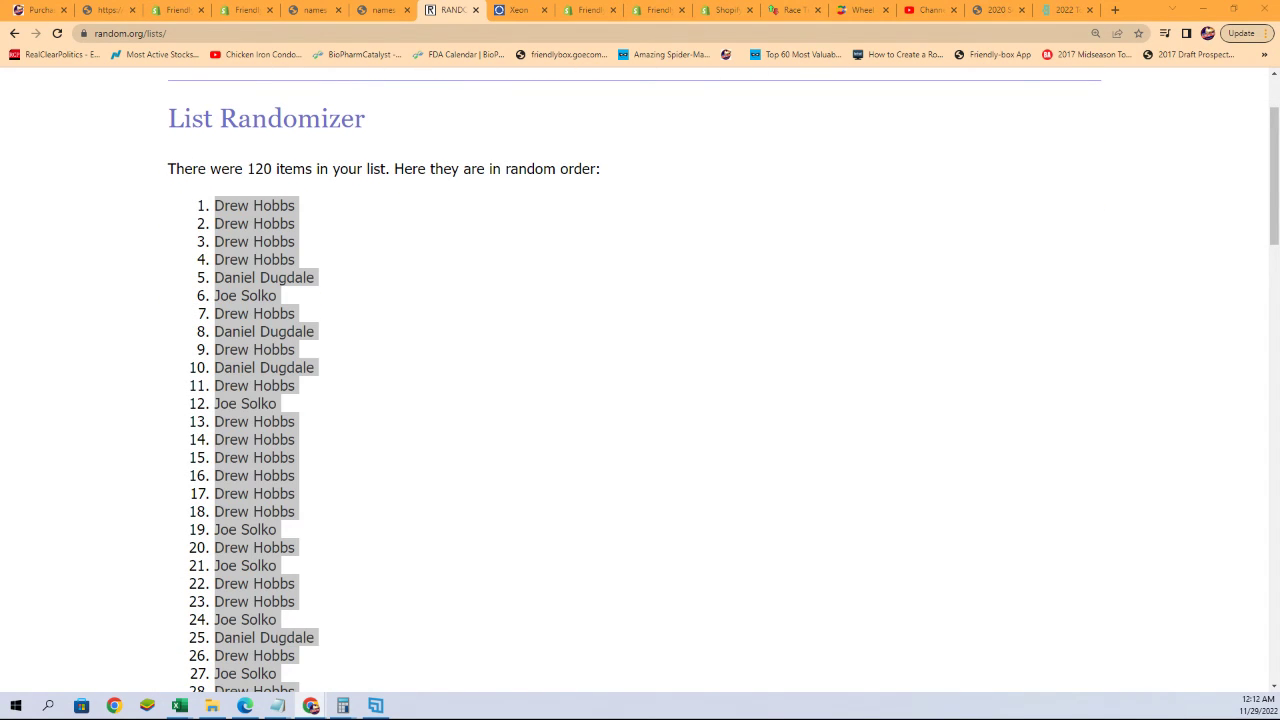
Widen column A and paste the copied names into A2 as plain Text via Paste Special.
left_click(755, 145)
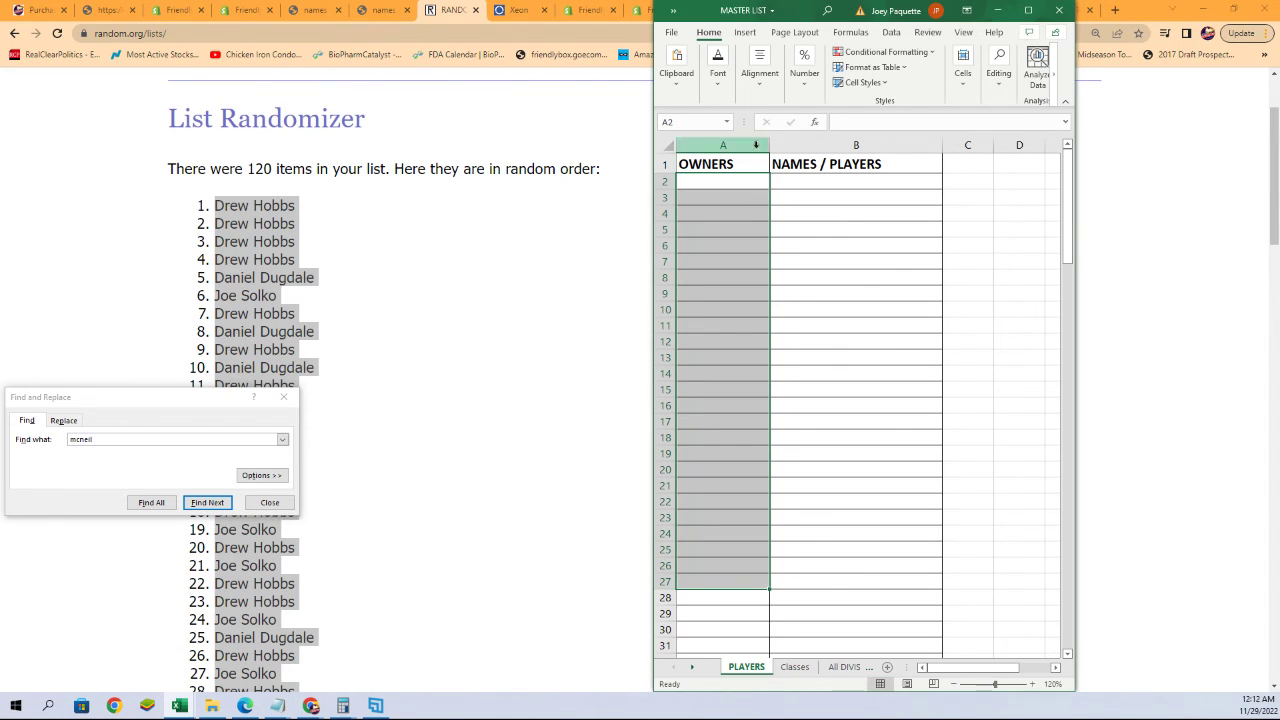
left_click_drag(770, 145, 786, 145)
left_click(708, 182)
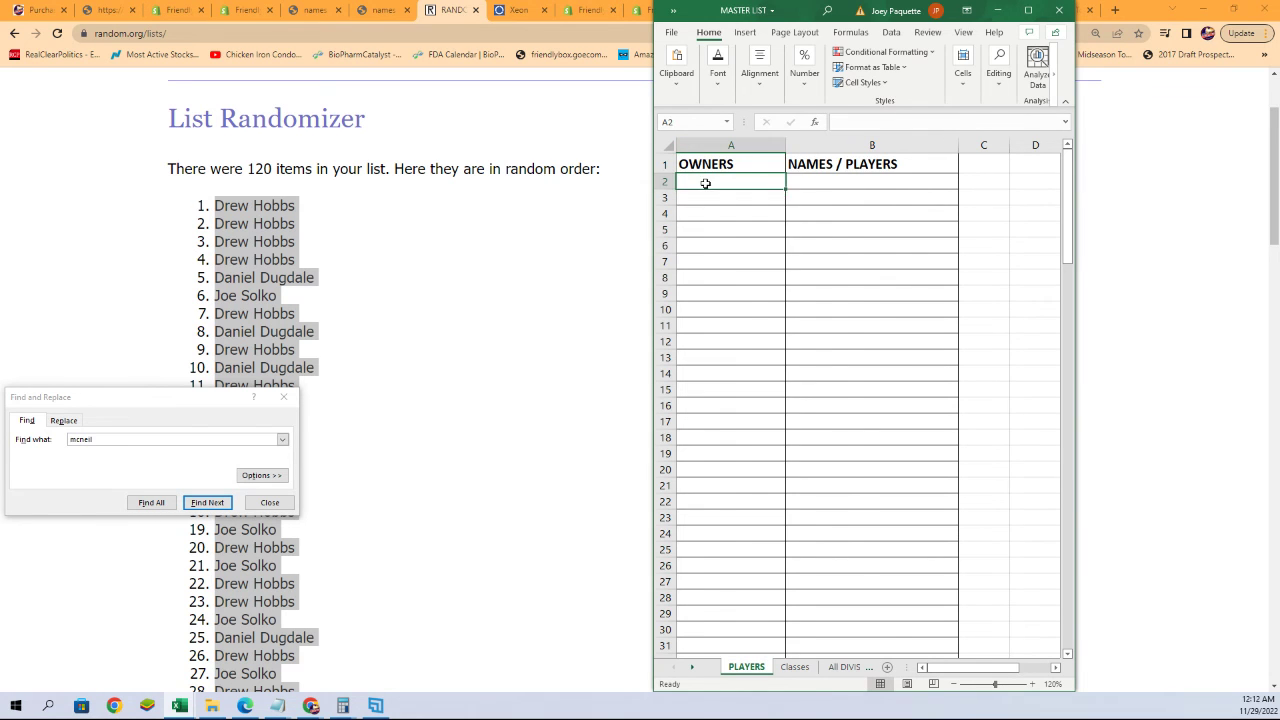
right_click(709, 183)
left_click(742, 250)
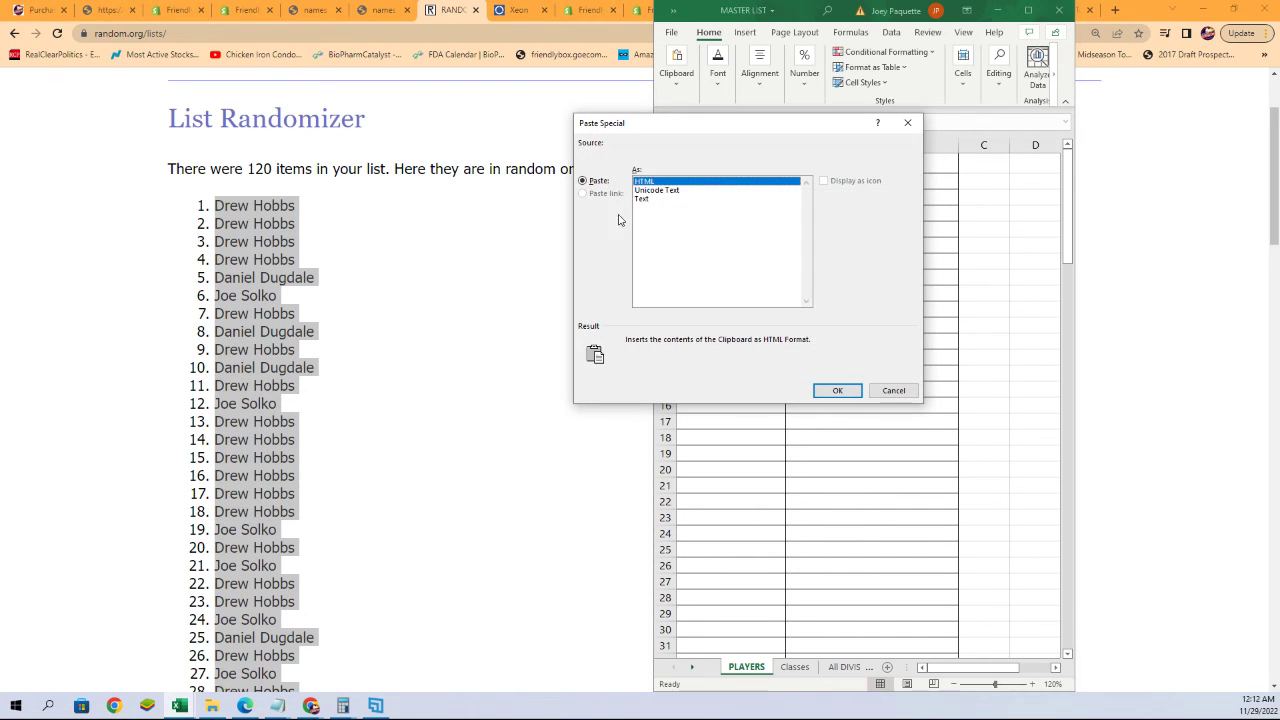
left_click(640, 198)
left_click(836, 390)
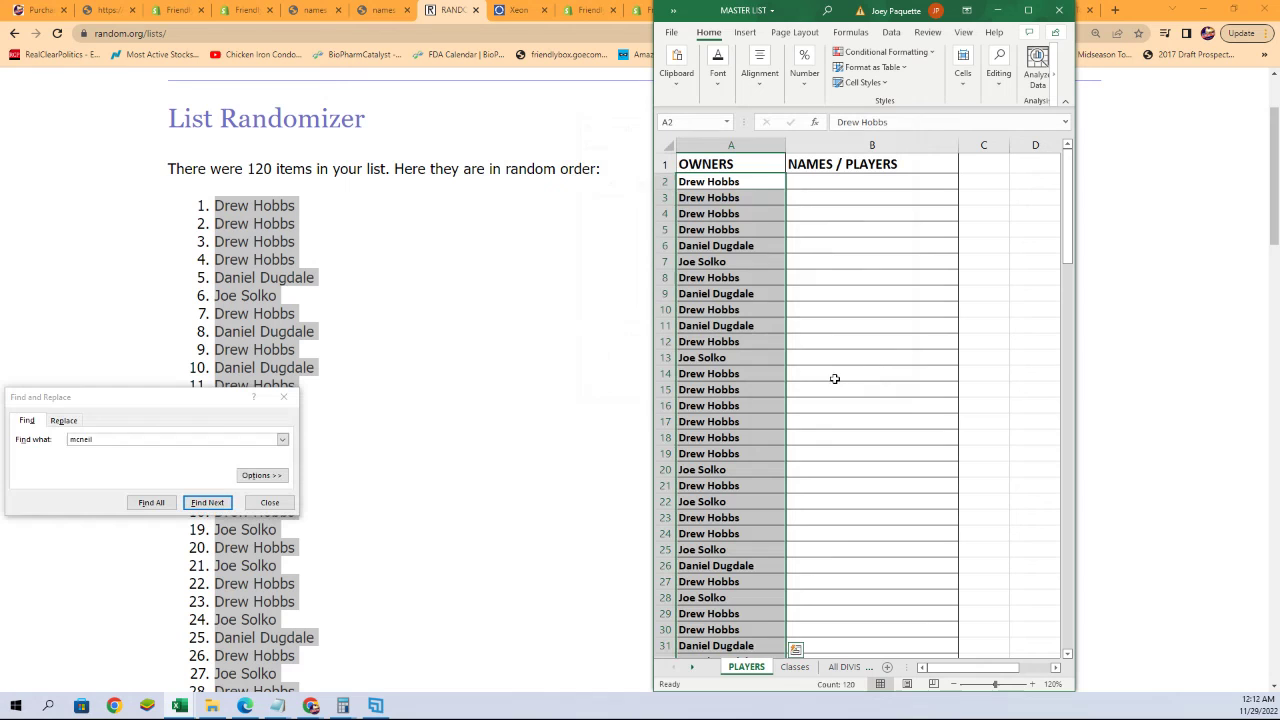
Narrow column A to fit the names and select cell B2.
left_click(731, 146)
left_click_drag(786, 148, 767, 152)
left_click(795, 181)
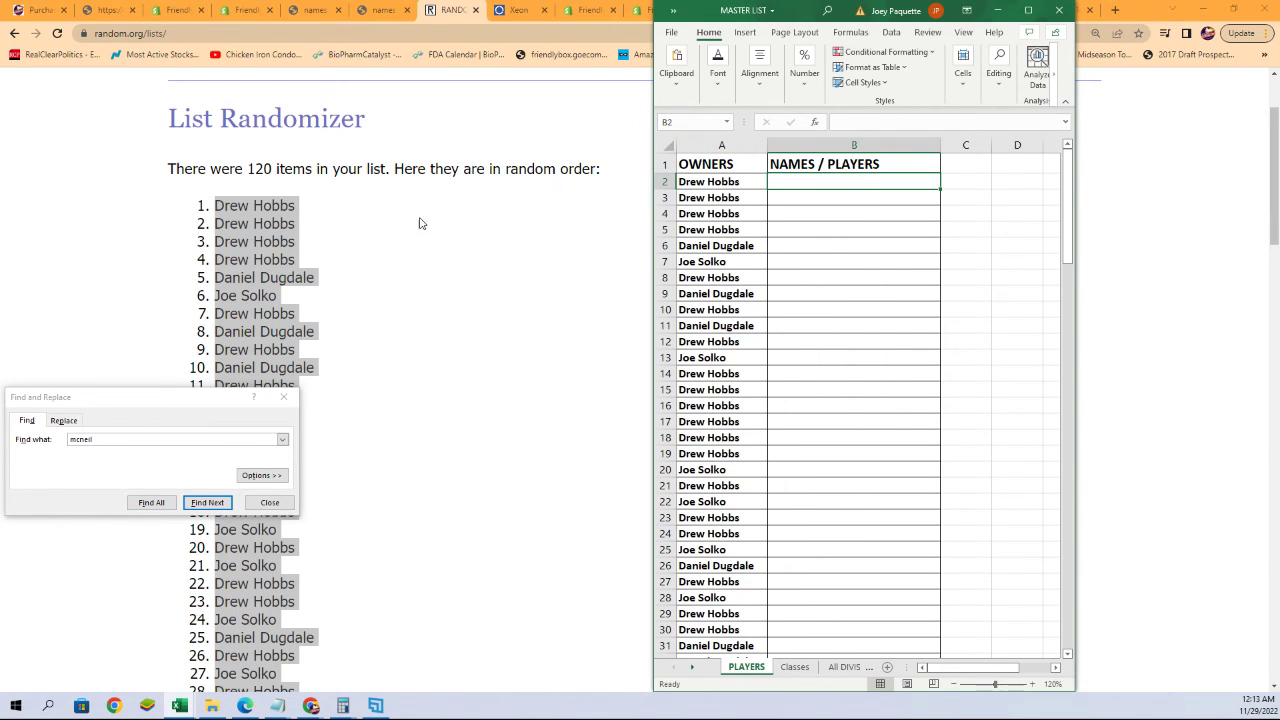
Reload the List Randomizer page from the menu and review the player list in Notepad.
scroll(400, 200, "up", 2)
mouse_move(425, 100)
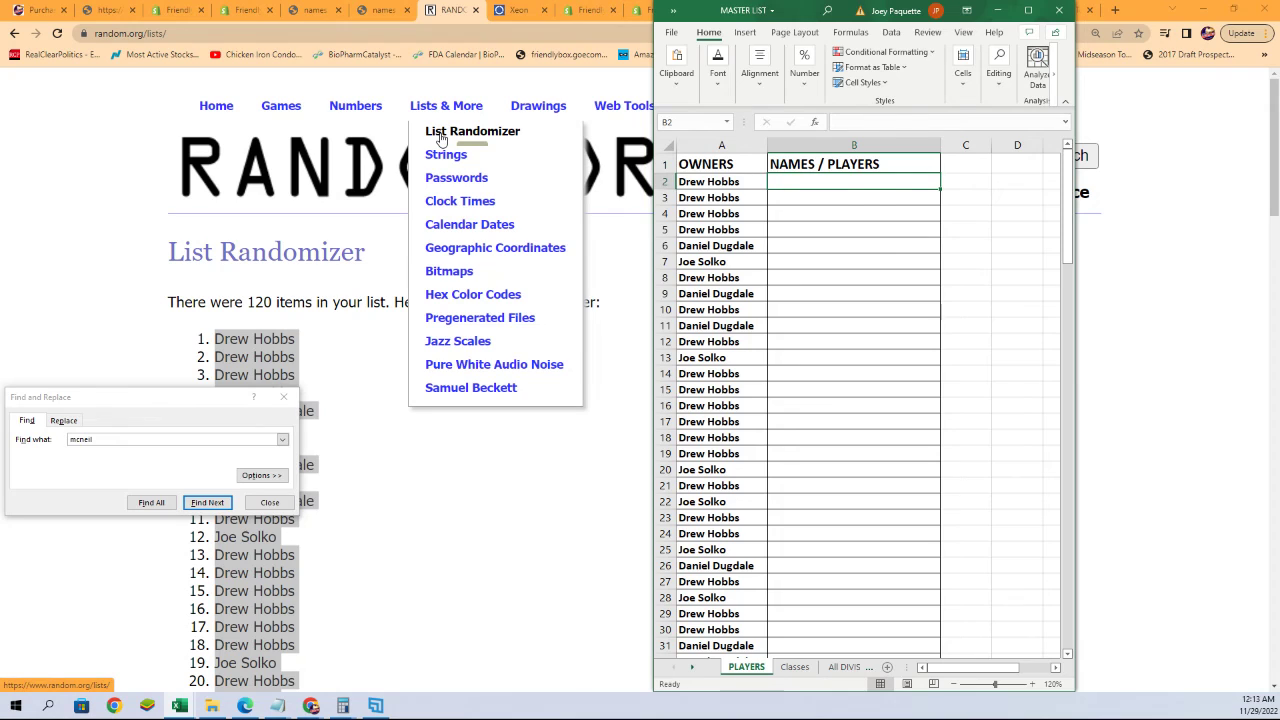
left_click(441, 139)
key("alt+Tab")
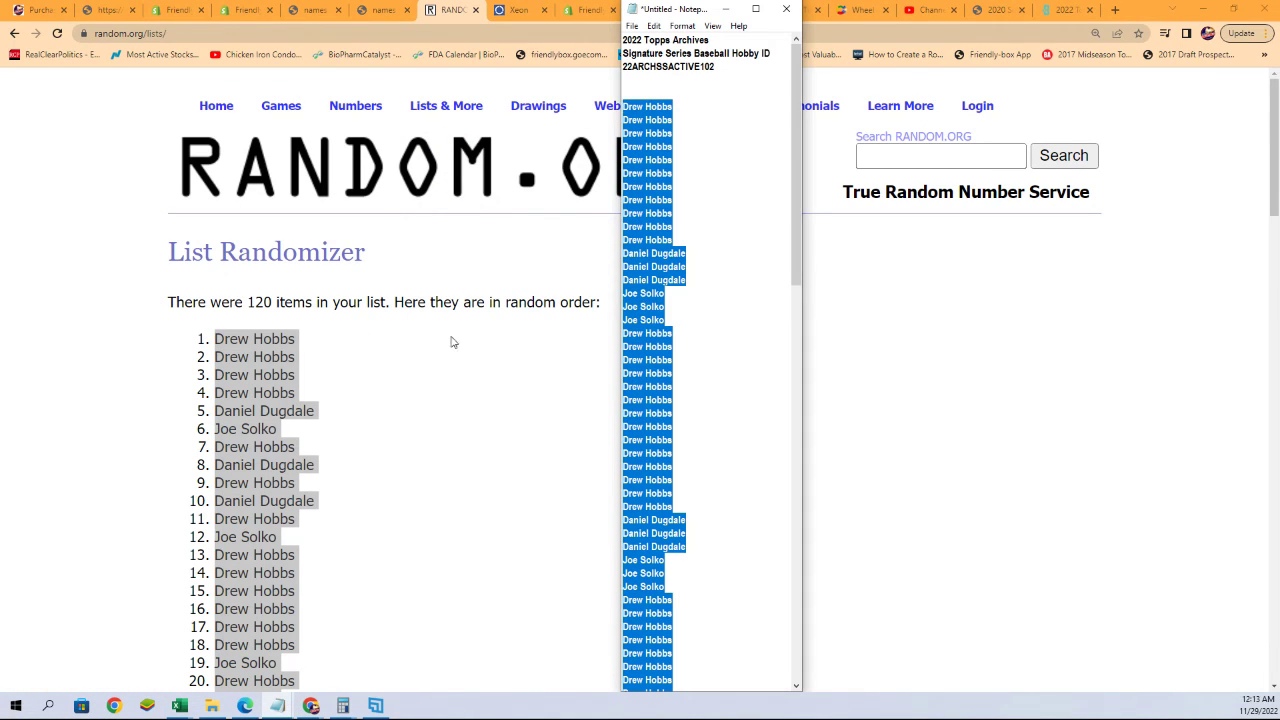
scroll(763, 406, "down", 15)
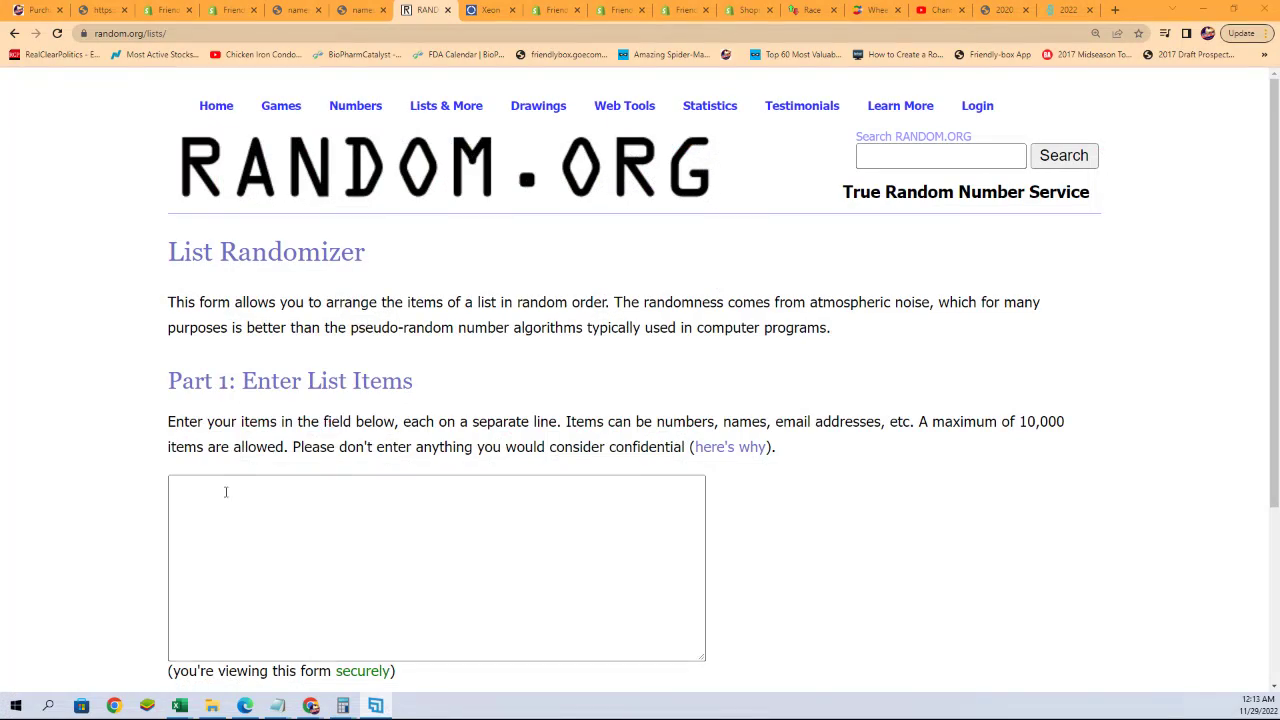
Paste the player names as plain text and split the slash-joined first line so Alex Kirilloff sits alone.
right_click(222, 493)
left_click(264, 410)
scroll(751, 554, "down", 2)
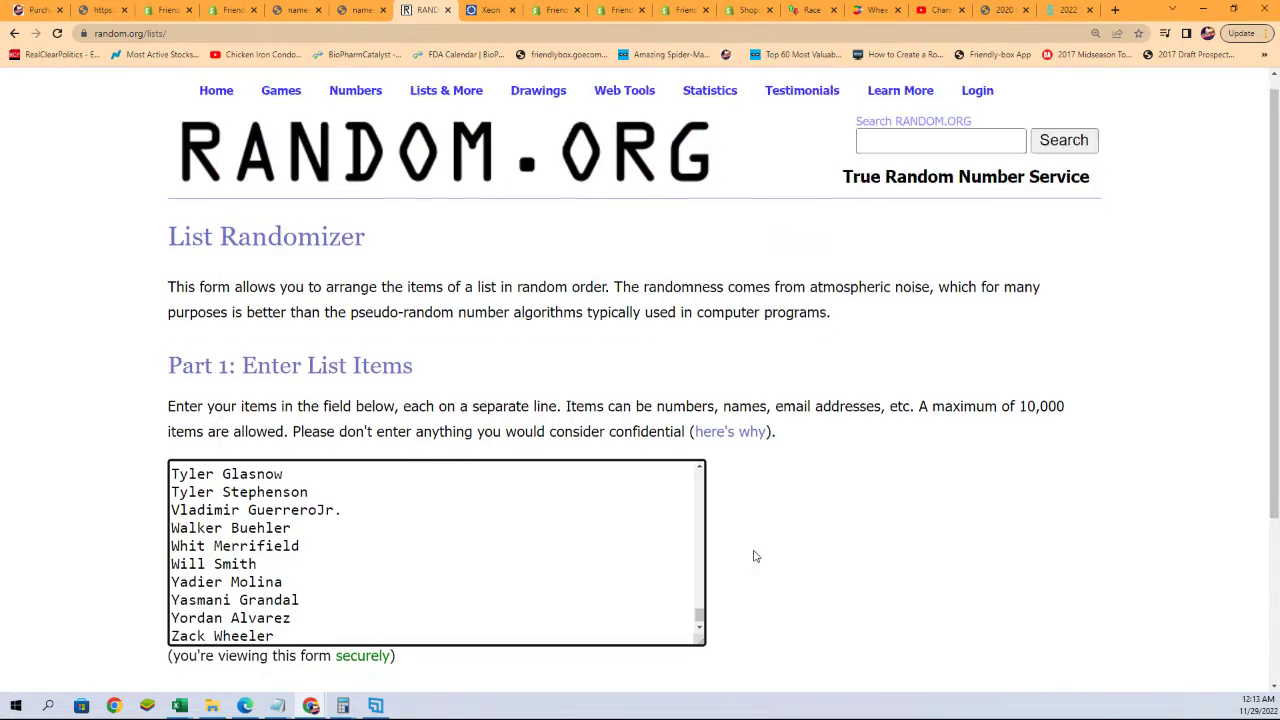
left_click_drag(699, 505, 726, 351)
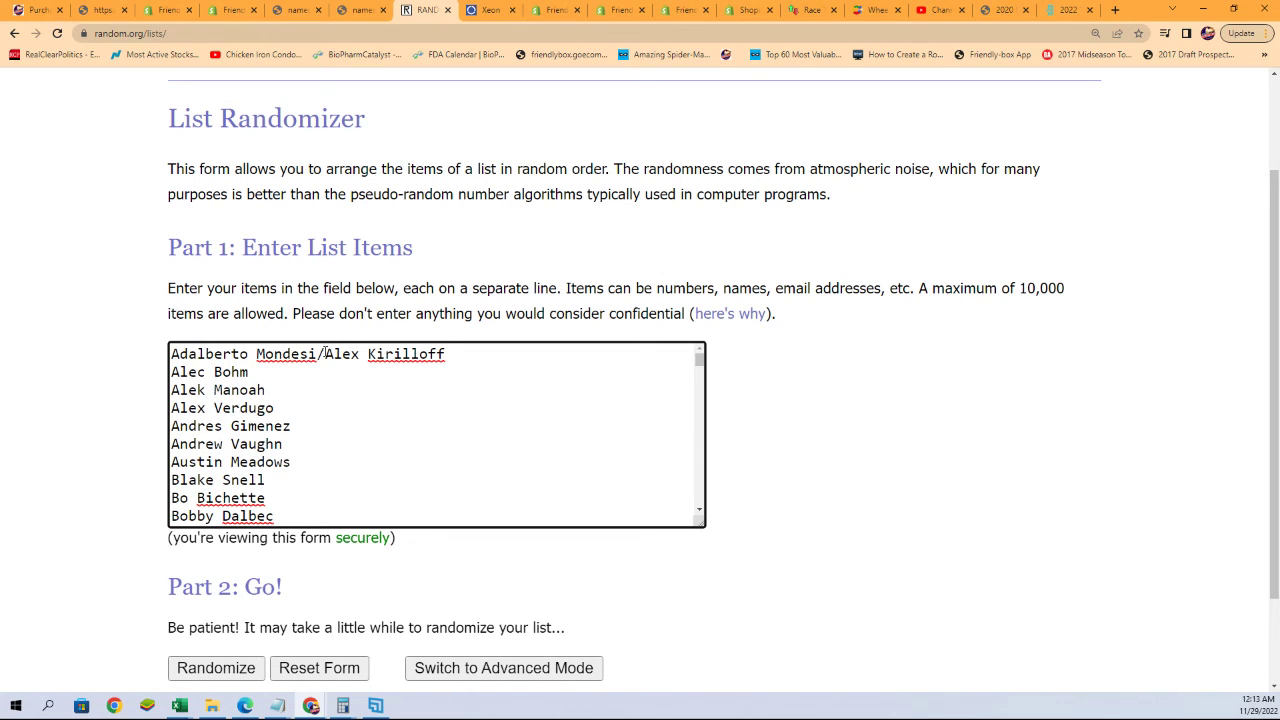
key("BackSpace")
key("Return")
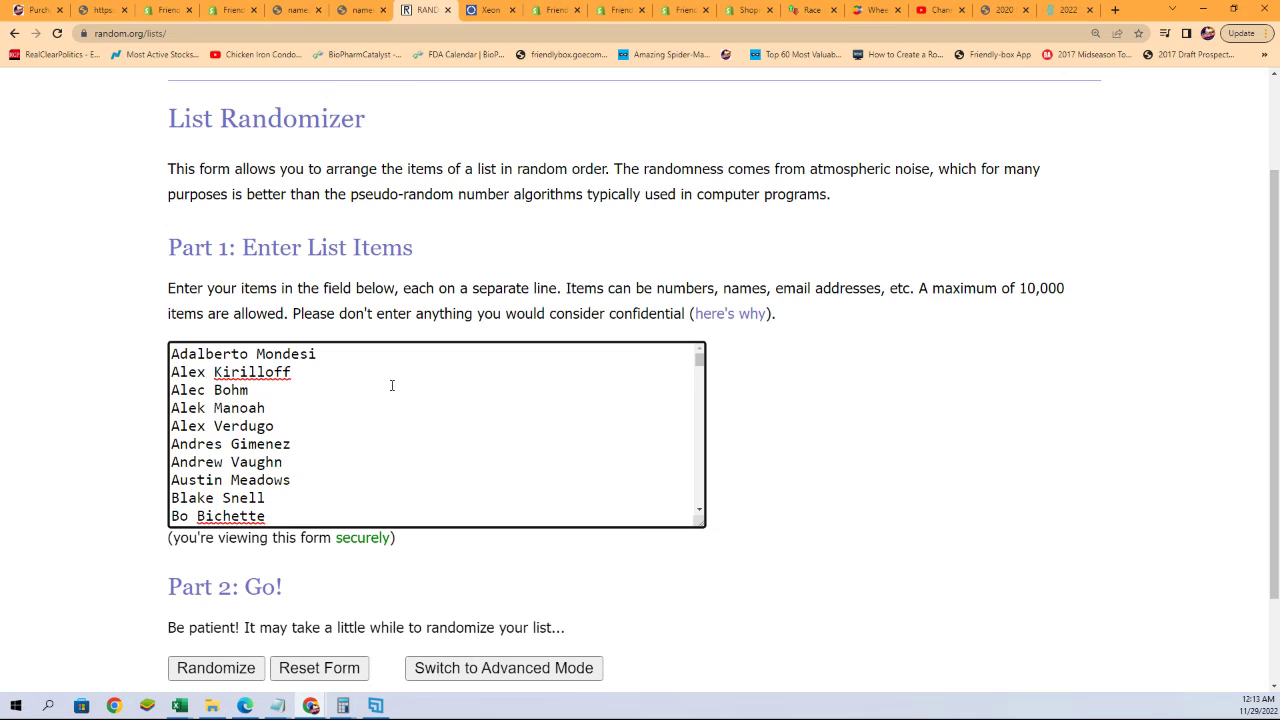
left_click(829, 402)
Randomize the 120 player names, then reshuffle them six more times with Again!
scroll(410, 590, "down", 2)
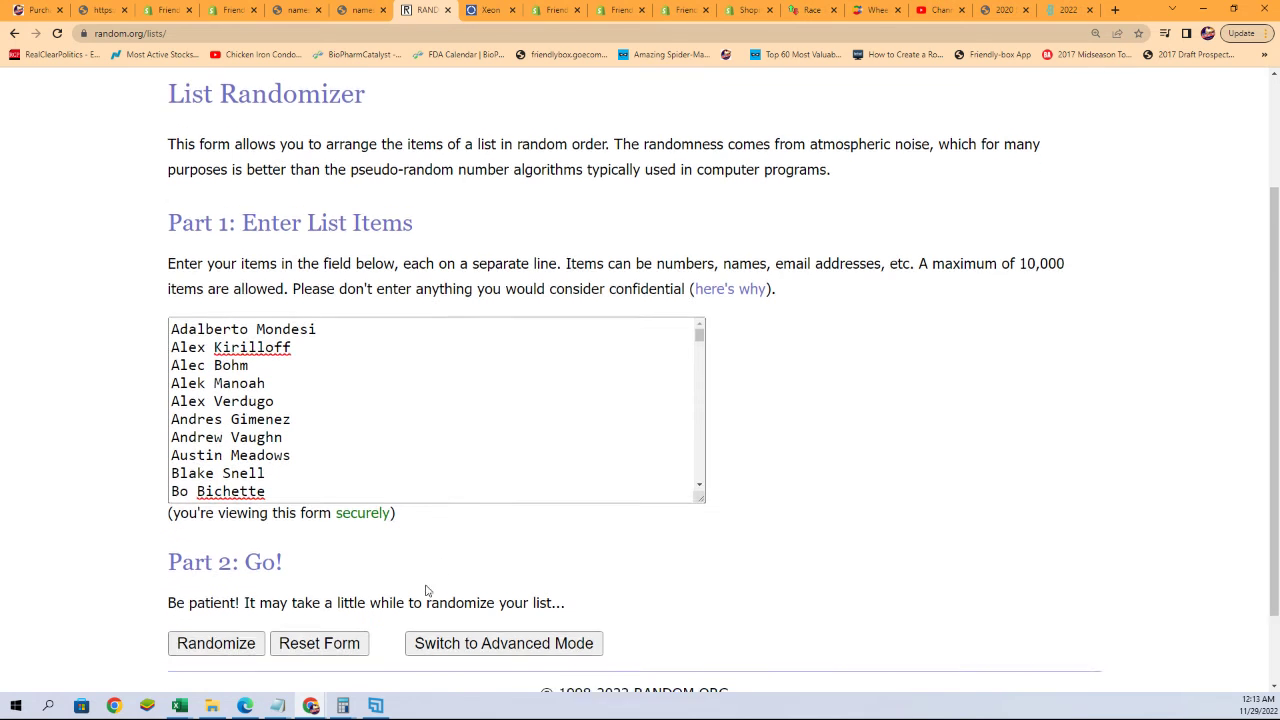
left_click(217, 556)
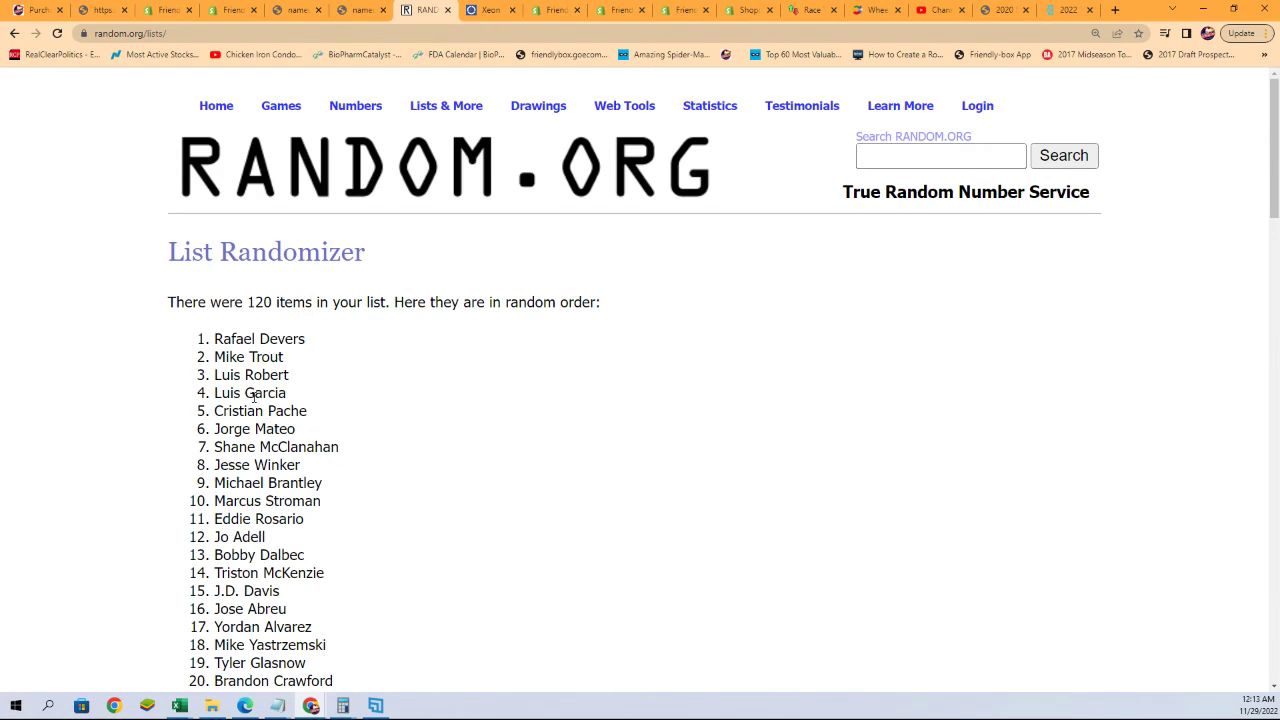
scroll(253, 397, "down", 20)
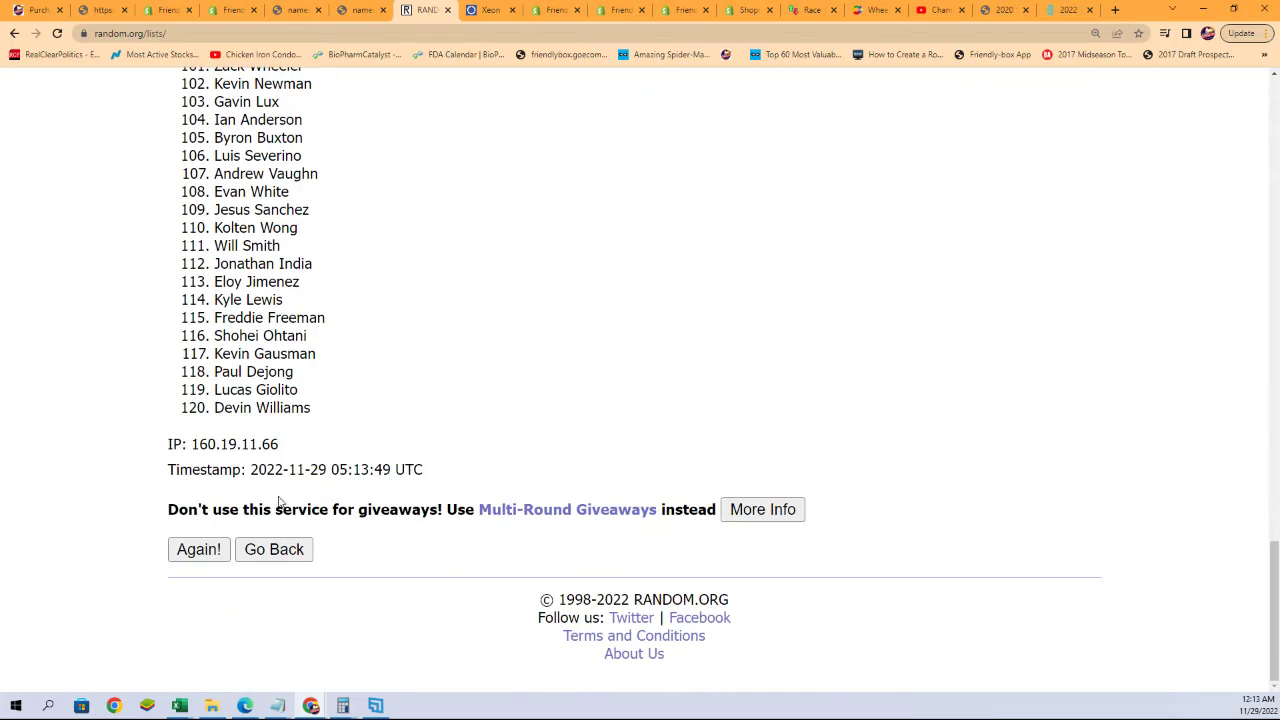
left_click(197, 551)
scroll(329, 477, "down", 20)
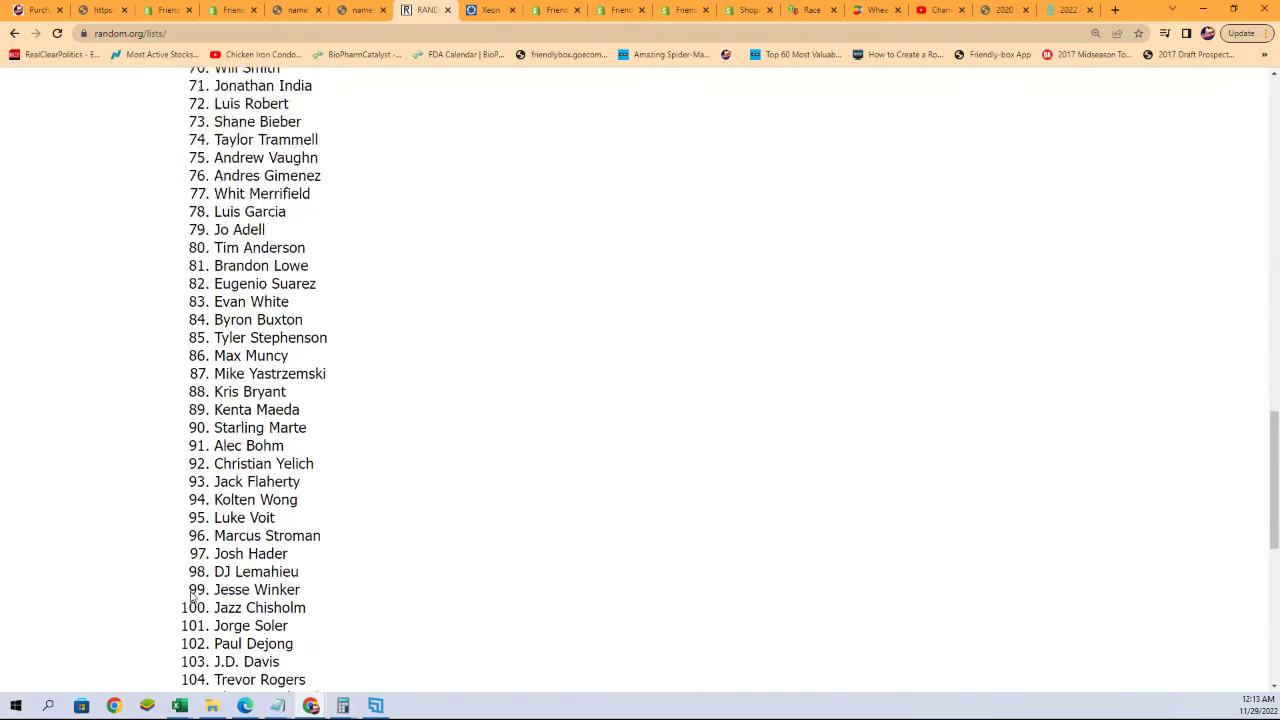
left_click(183, 551)
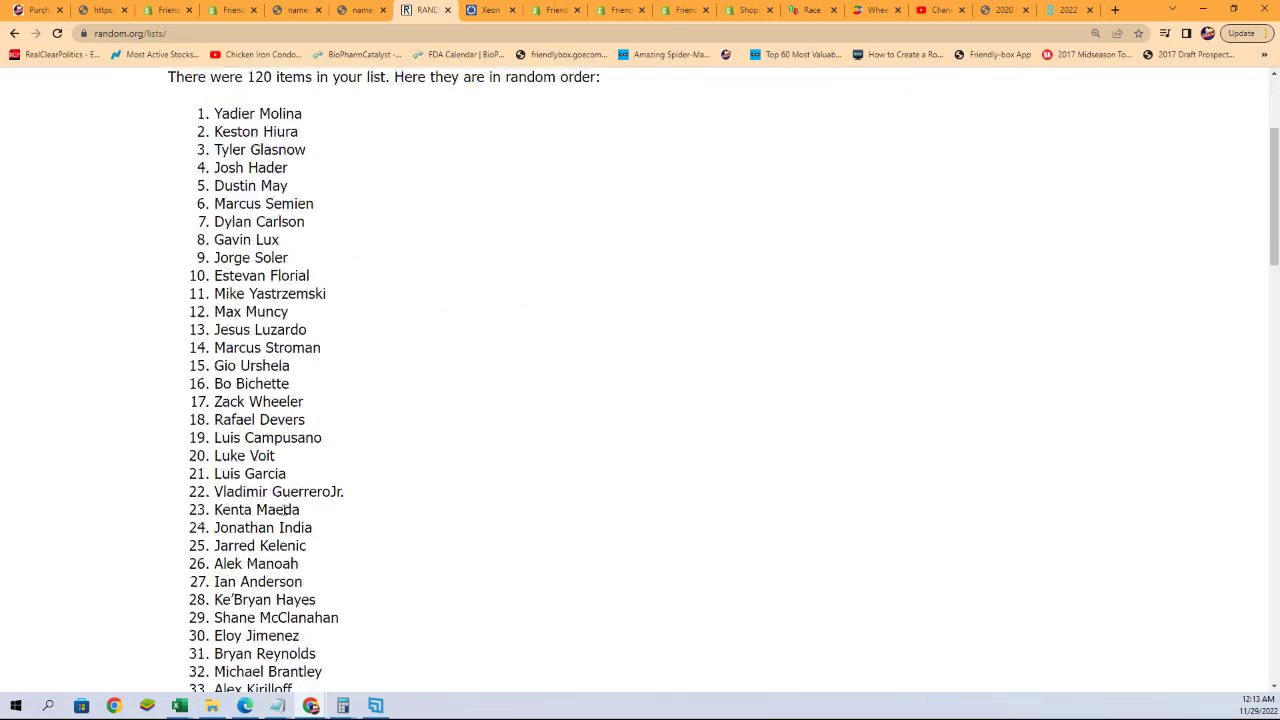
scroll(242, 555, "down", 8)
scroll(242, 555, "down", 10)
left_click(197, 549)
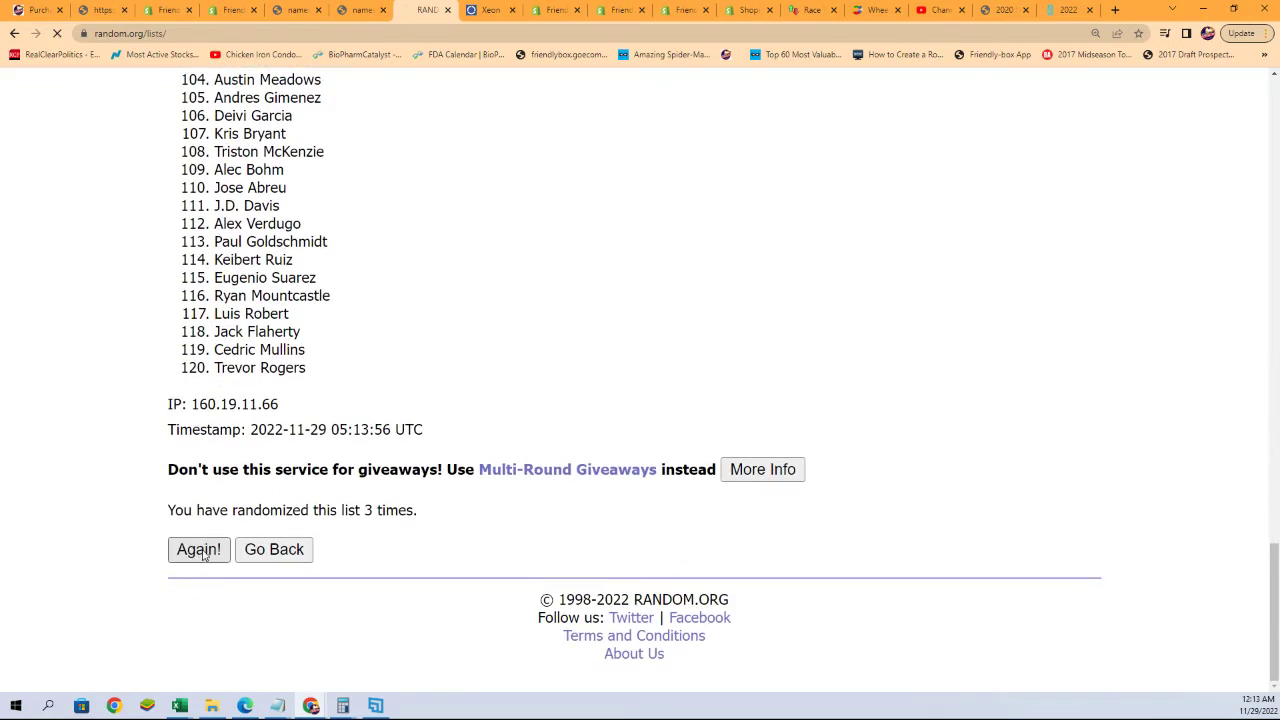
scroll(302, 462, "down", 20)
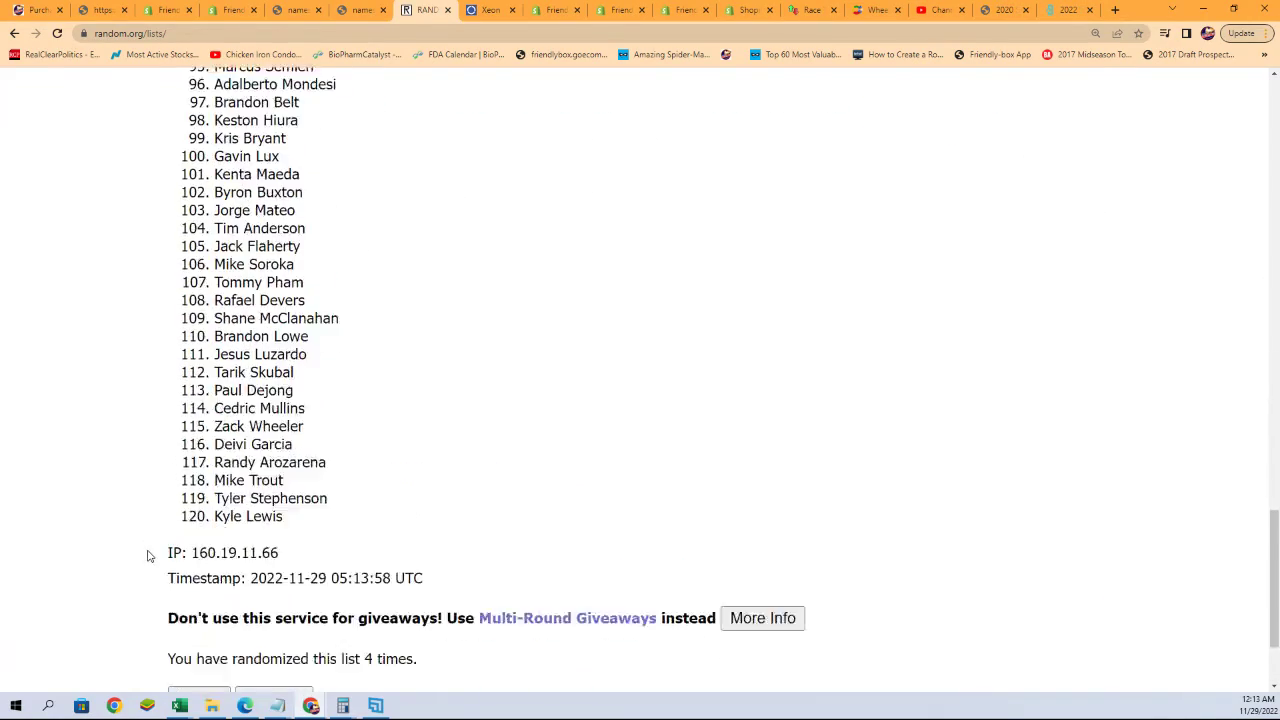
left_click(185, 551)
scroll(298, 545, "down", 16)
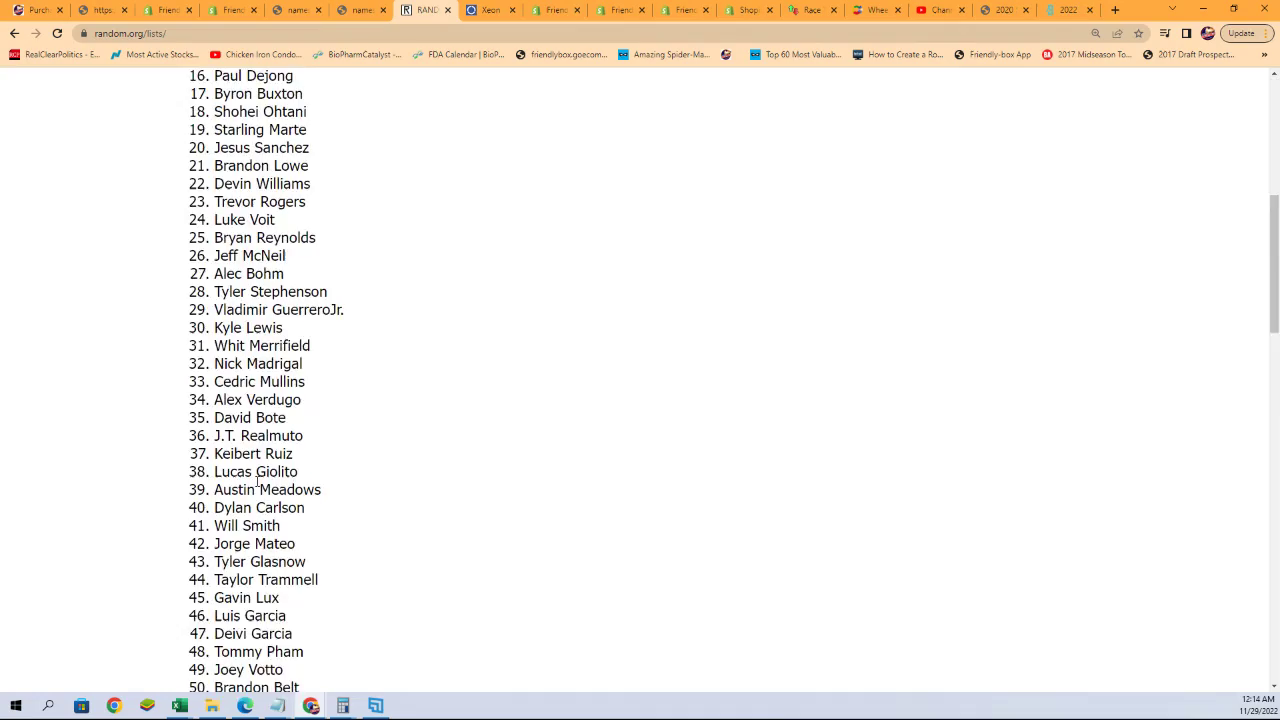
scroll(320, 550, "down", 4)
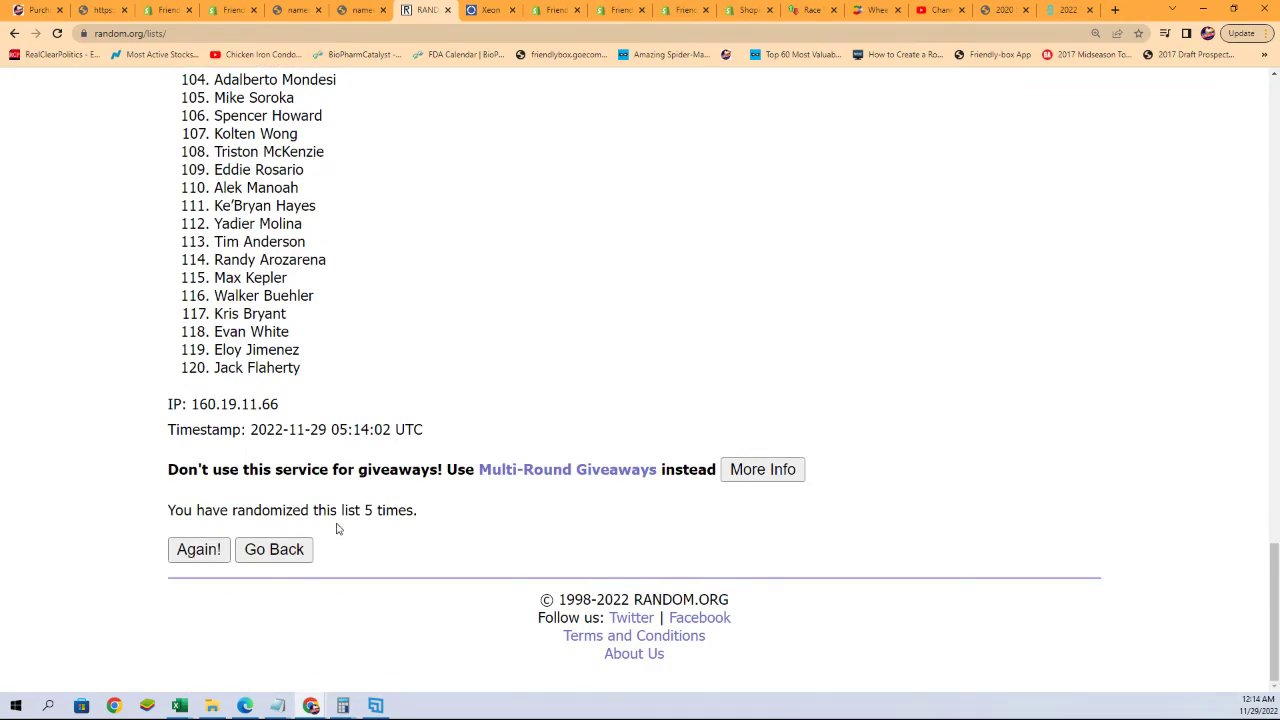
left_click(199, 551)
scroll(314, 540, "down", 15)
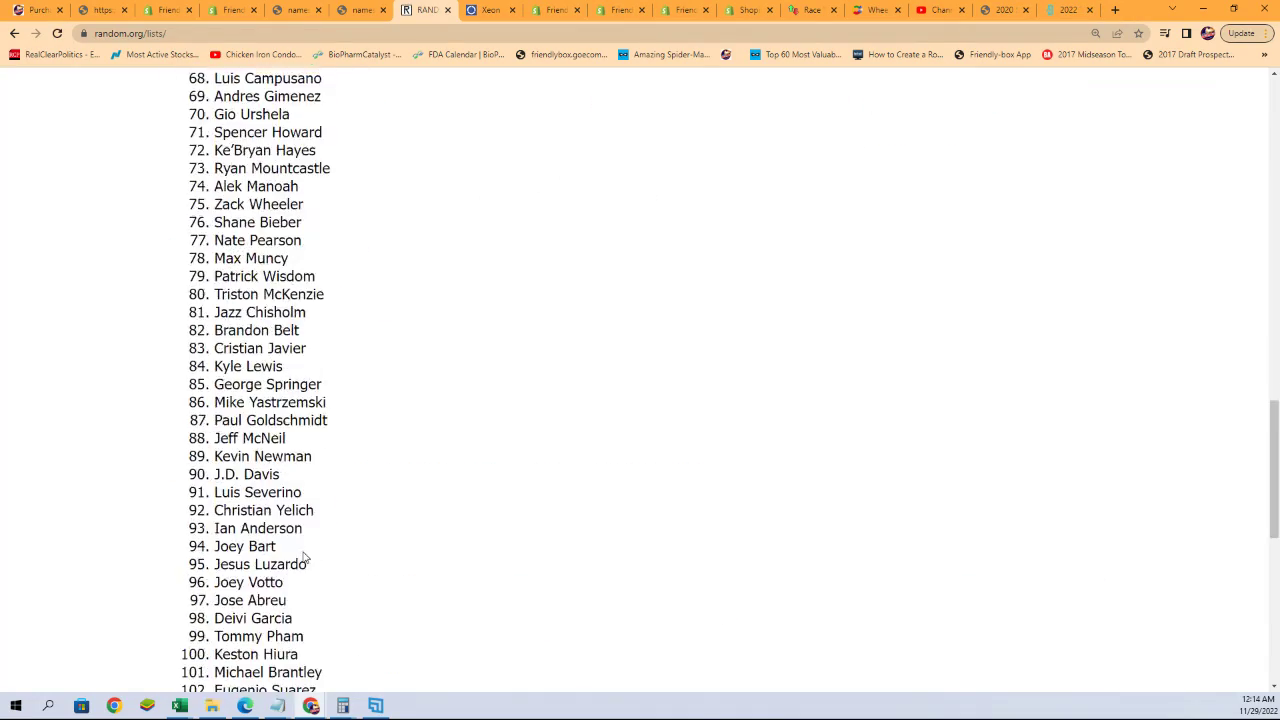
scroll(305, 558, "down", 7)
left_click(186, 552)
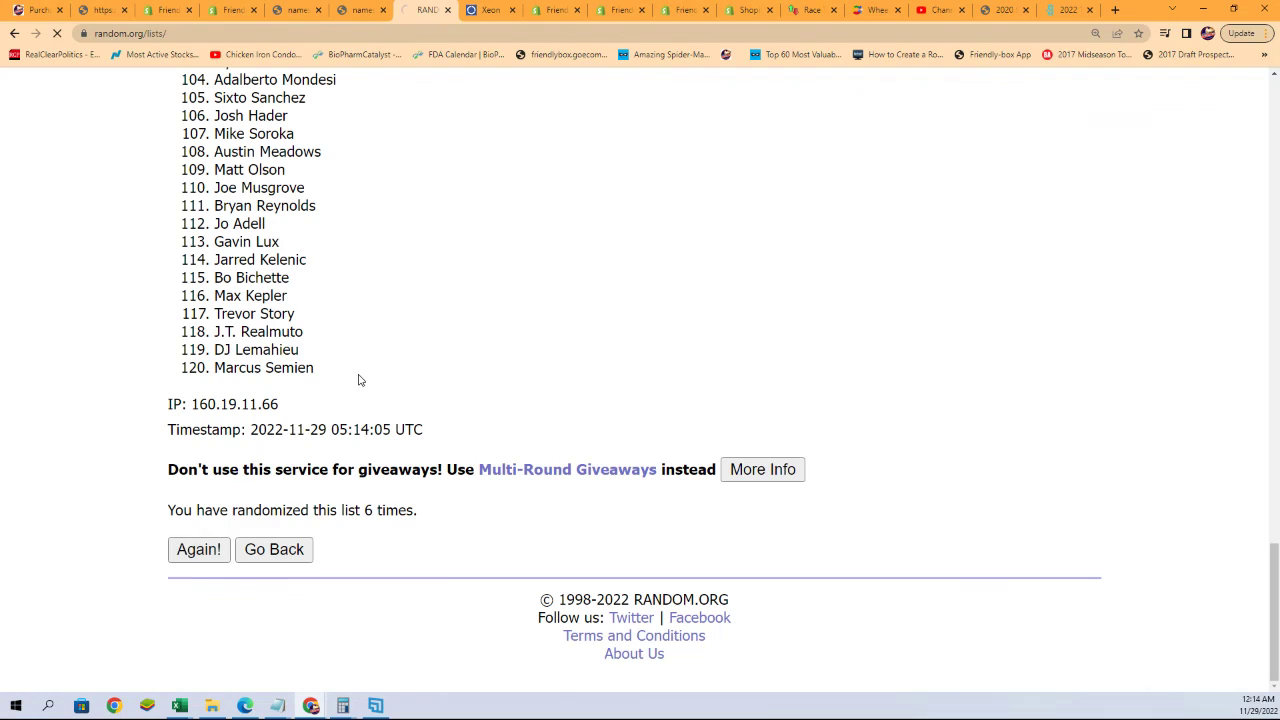
scroll(229, 157, "down", 1)
Copy the entire randomized player list and return to the Excel workbook.
left_click_drag(213, 130, 326, 369)
right_click(255, 295)
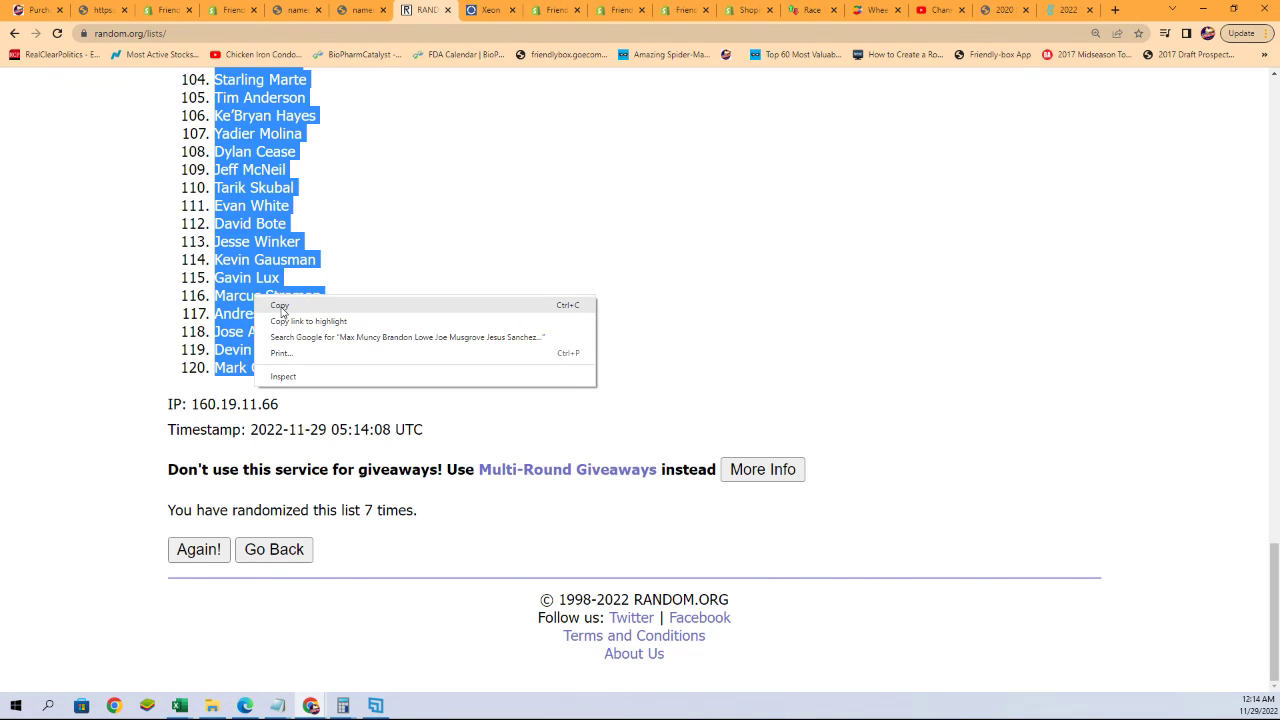
left_click(284, 307)
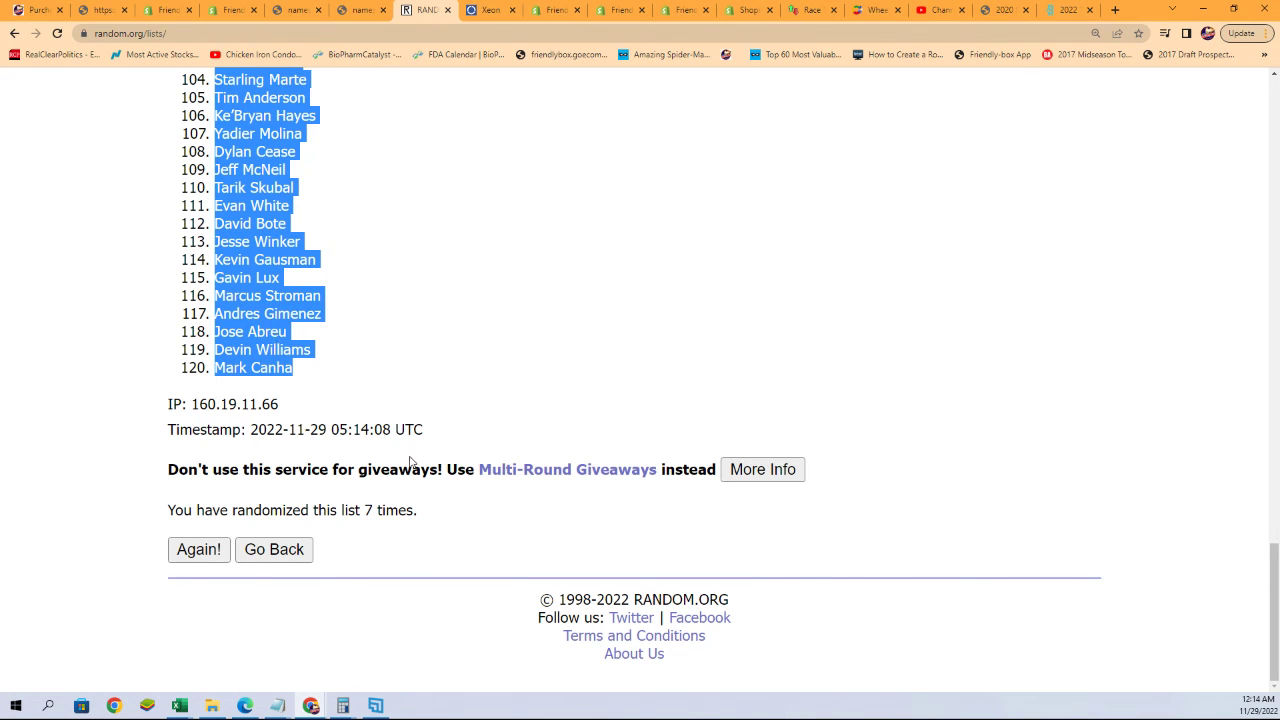
scroll(327, 293, "up", 20)
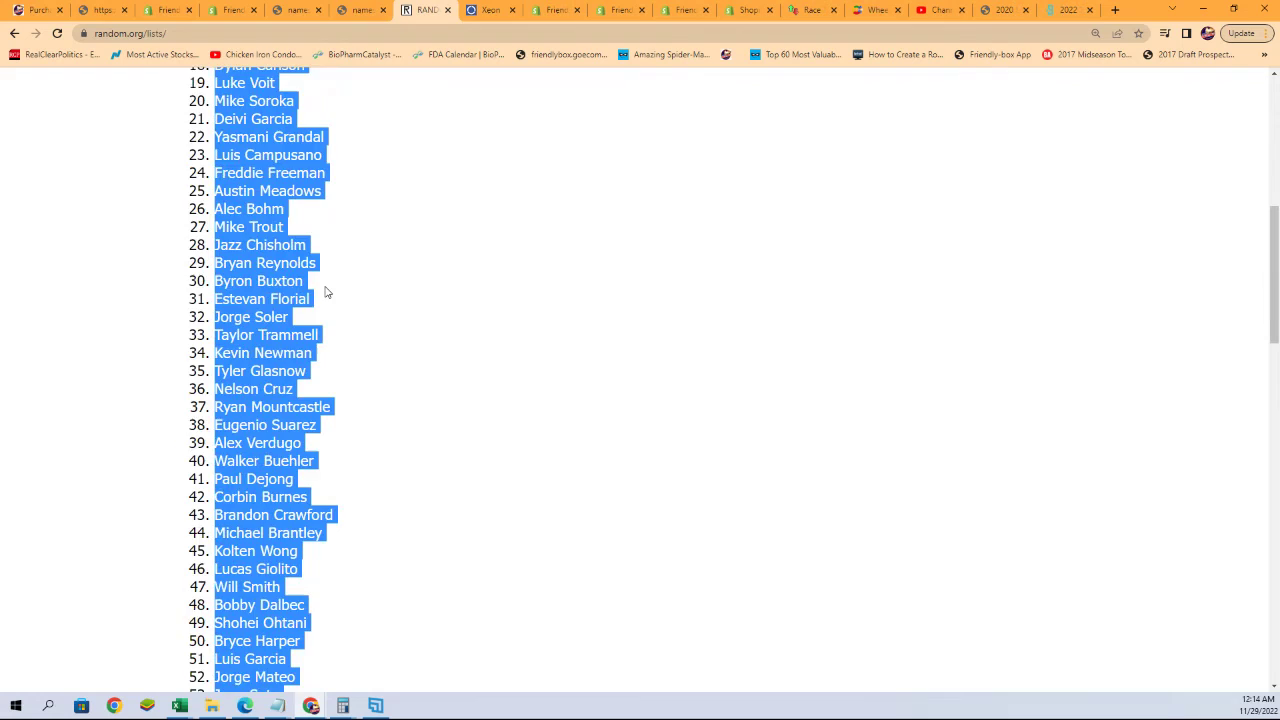
scroll(327, 293, "up", 2)
scroll(314, 288, "down", 2)
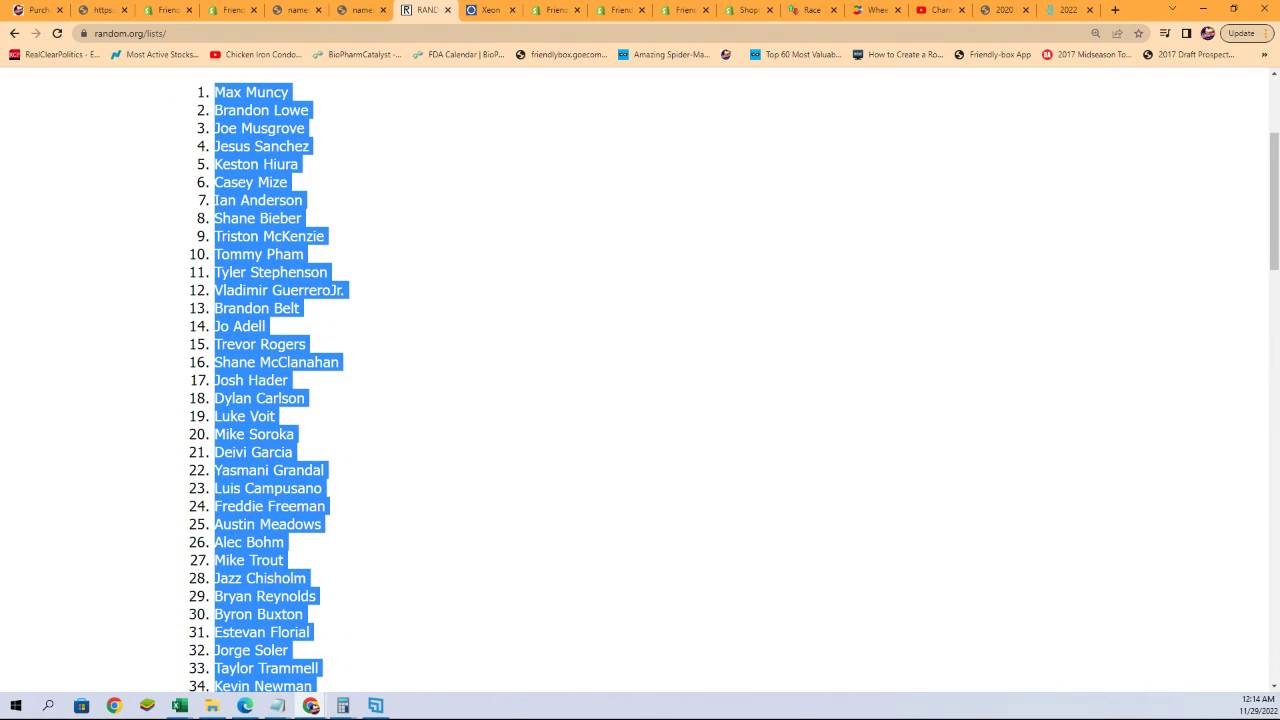
key("alt+Tab")
Paste the player names into B2 using Paste Special as Text.
left_click(786, 183)
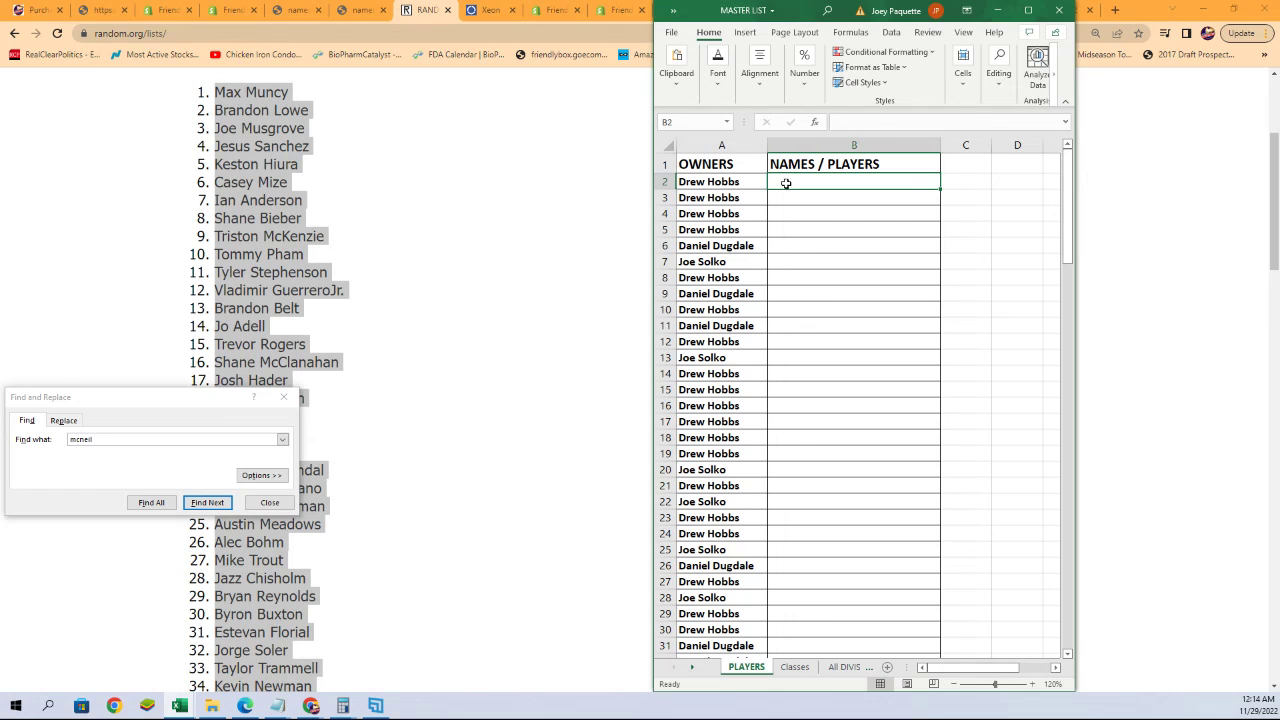
right_click(786, 183)
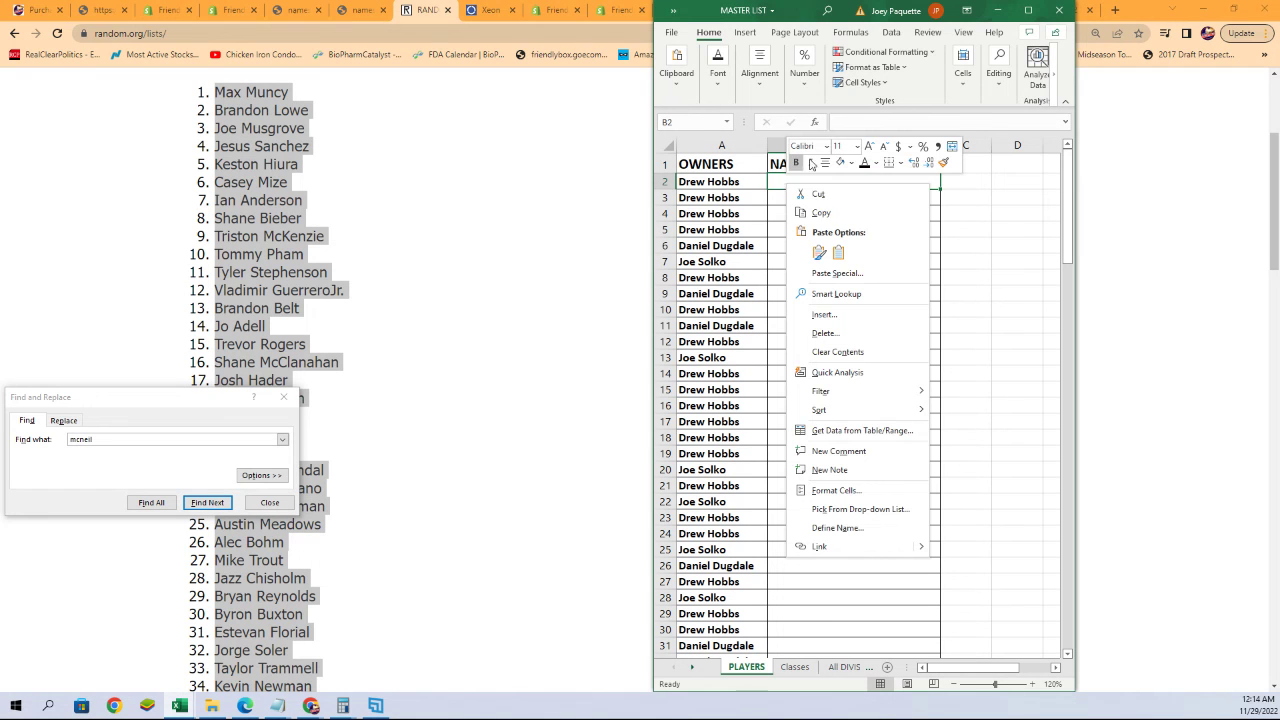
left_click(822, 274)
left_click(713, 203)
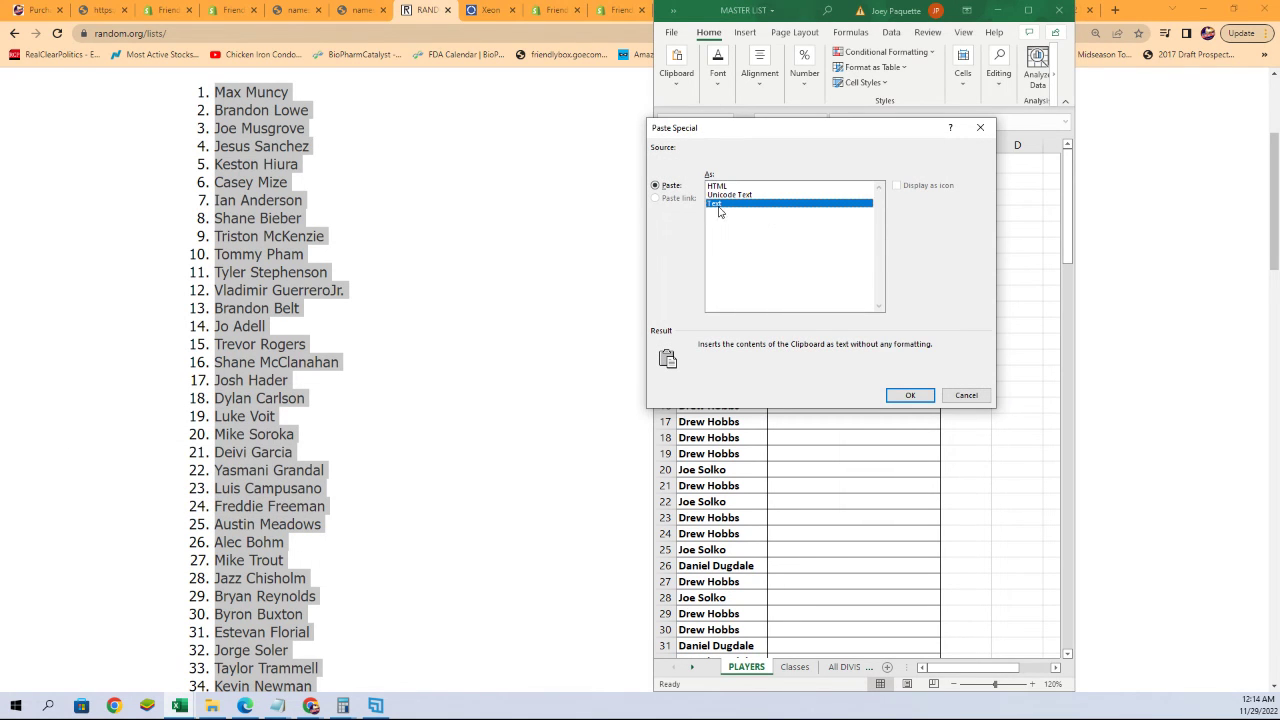
left_click(910, 395)
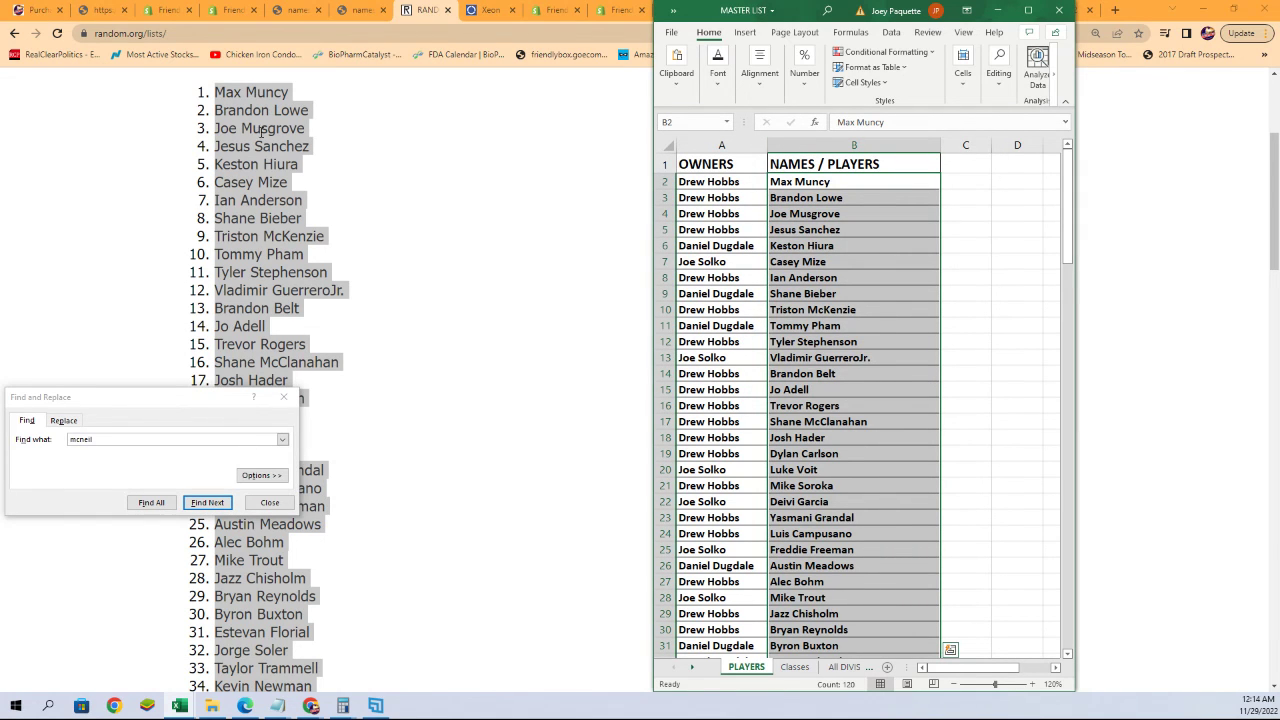
Move the Excel window toward the centre and spot-check owner–player pairs in rows 8 and 15.
left_click_drag(808, 10, 507, 5)
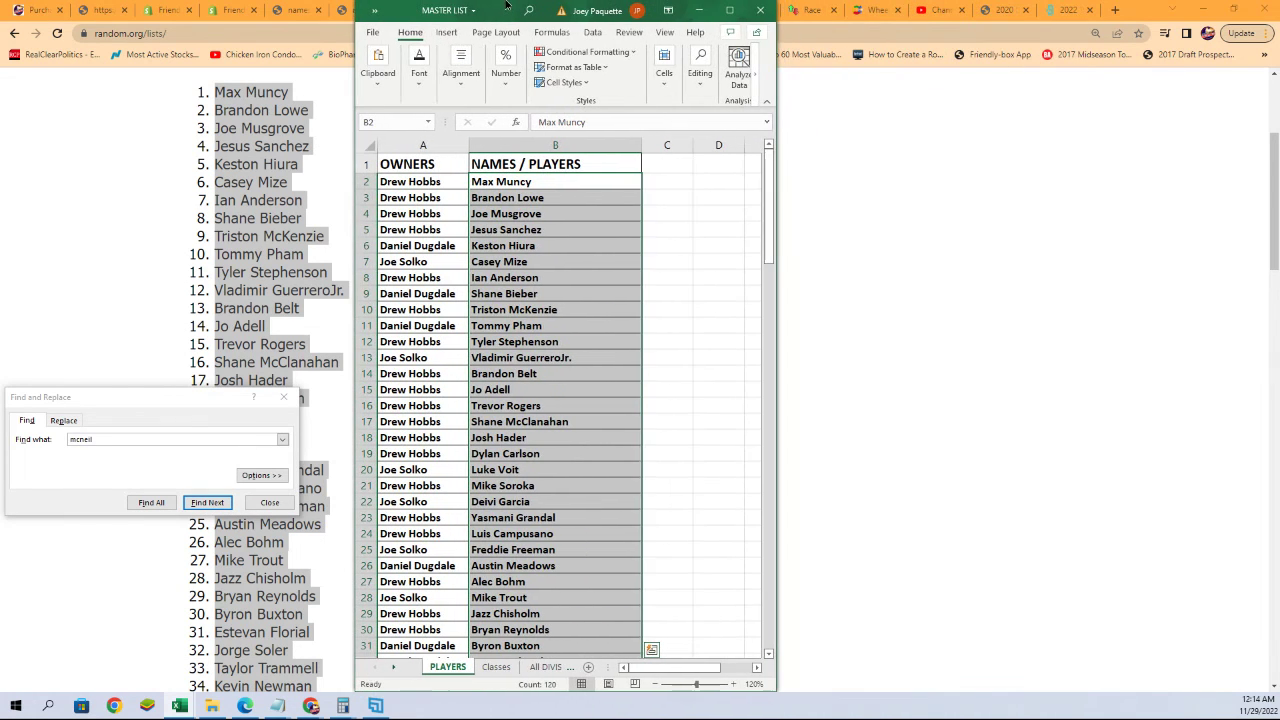
left_click(456, 279)
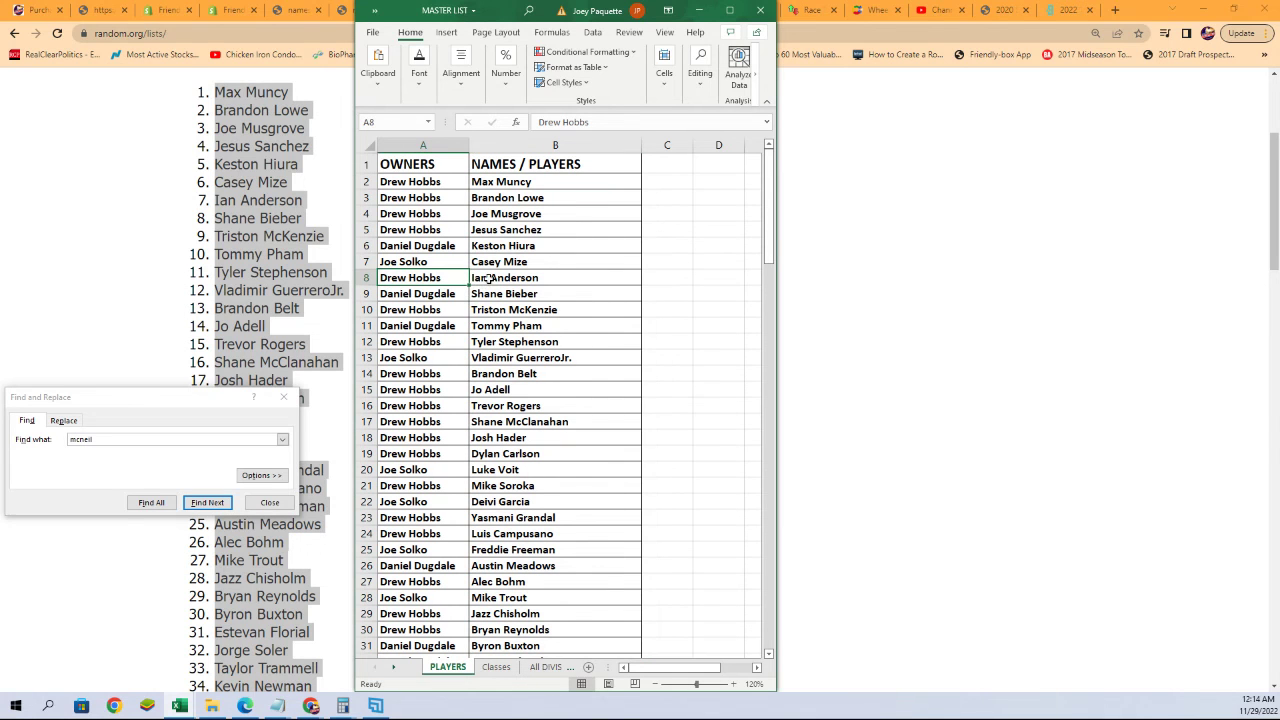
left_click(489, 279)
left_click(456, 390)
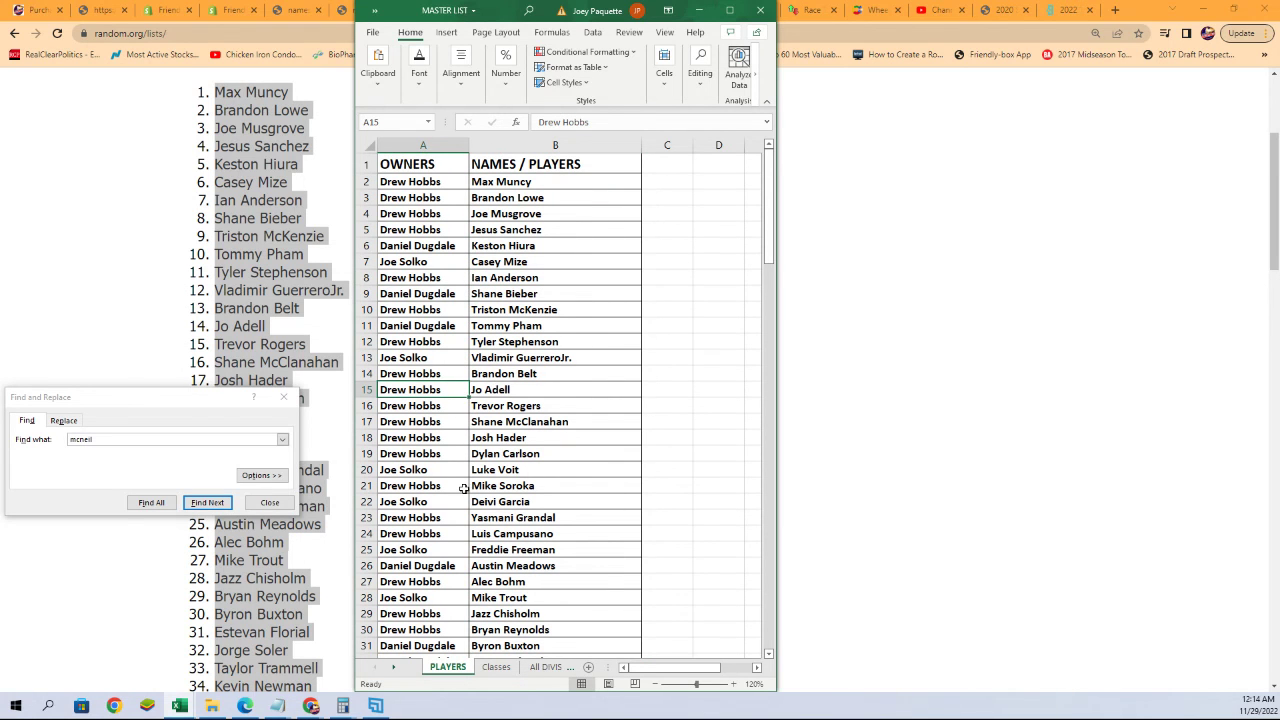
scroll(463, 488, "down", 1)
left_click_drag(476, 404, 462, 402)
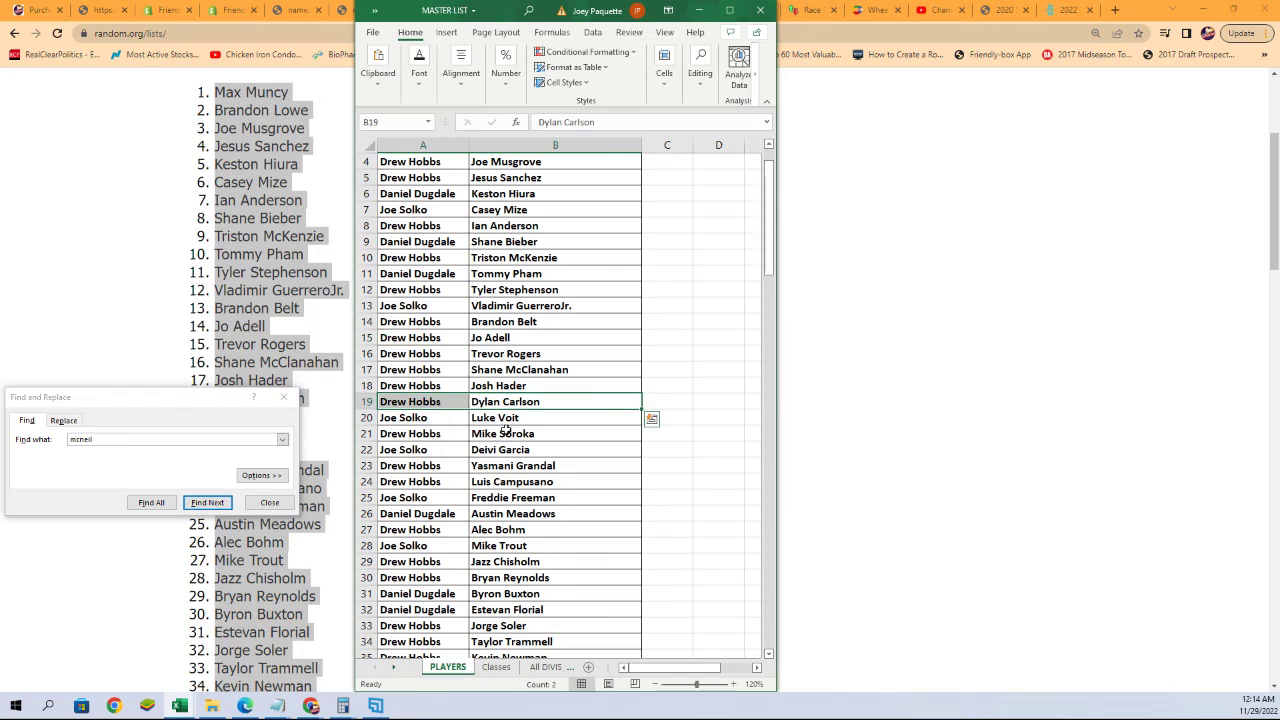
scroll(505, 432, "down", 2)
scroll(505, 380, "down", 2)
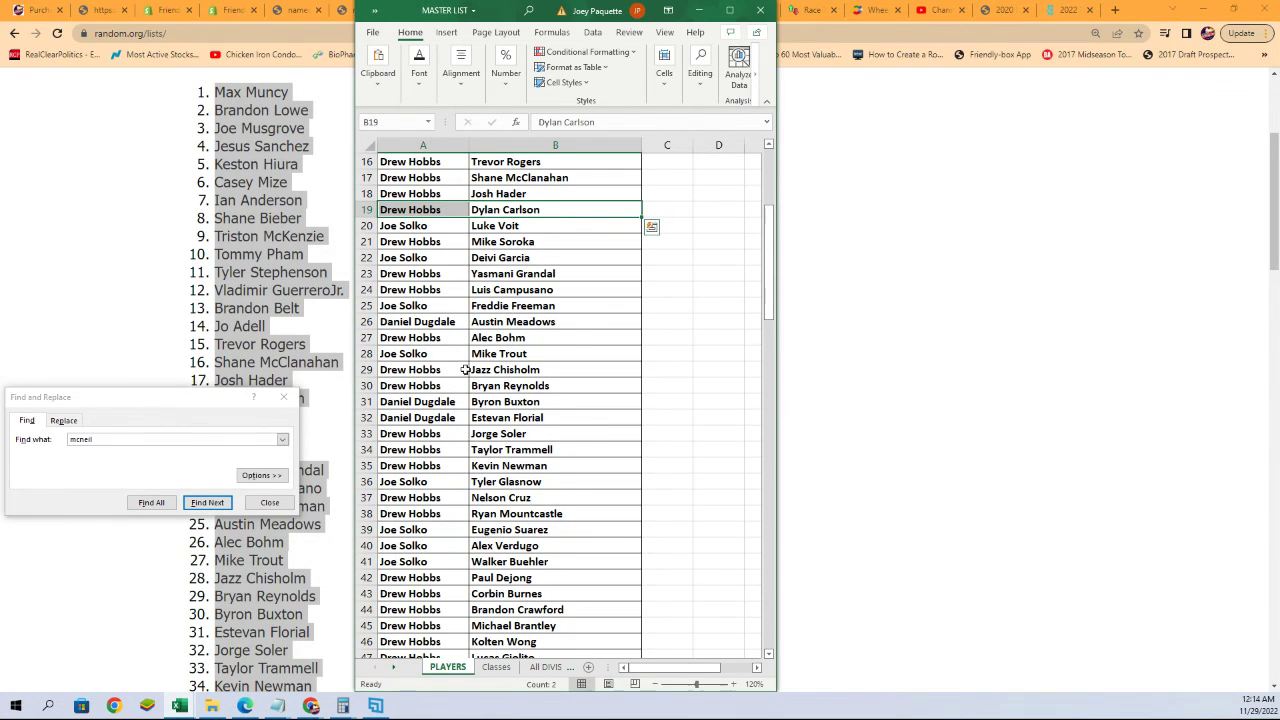
left_click_drag(465, 369, 492, 357)
scroll(500, 447, "down", 1)
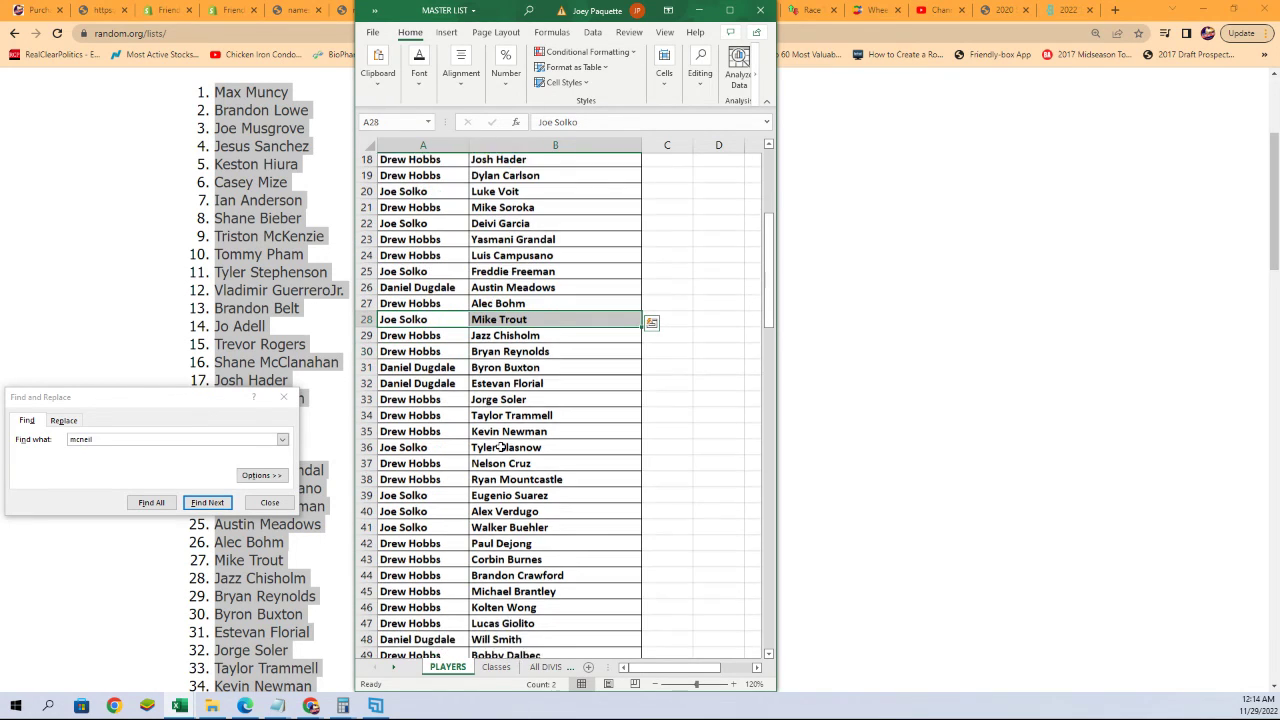
scroll(453, 418, "down", 1)
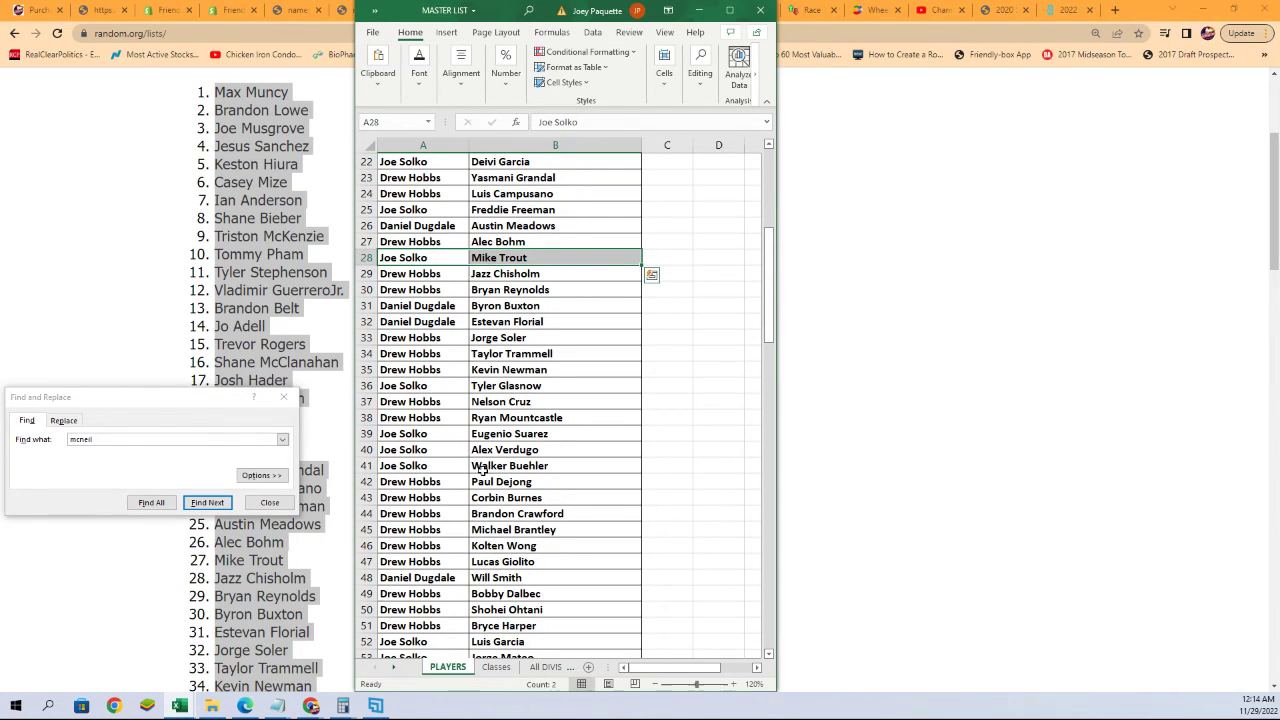
Scroll down to row 121, marking the pairings in rows 41 and 56 along the way.
left_click_drag(477, 468, 455, 470)
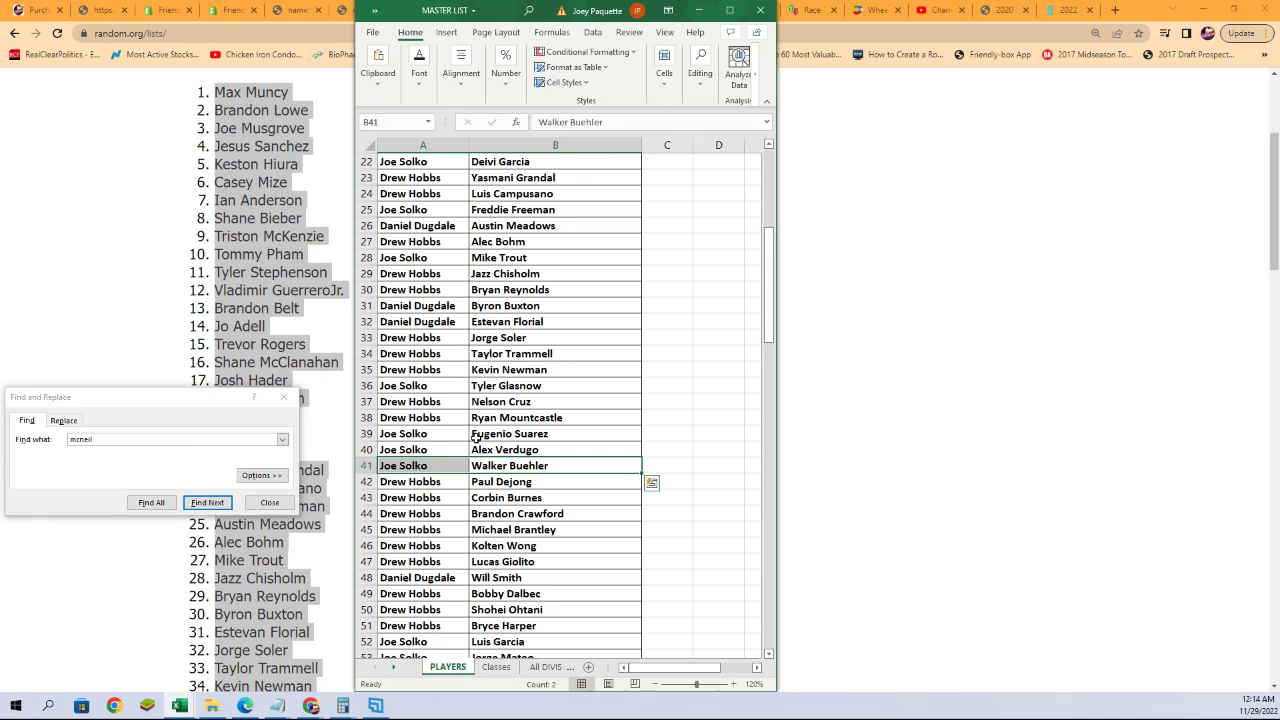
left_click_drag(463, 417, 490, 420)
scroll(482, 470, "down", 2)
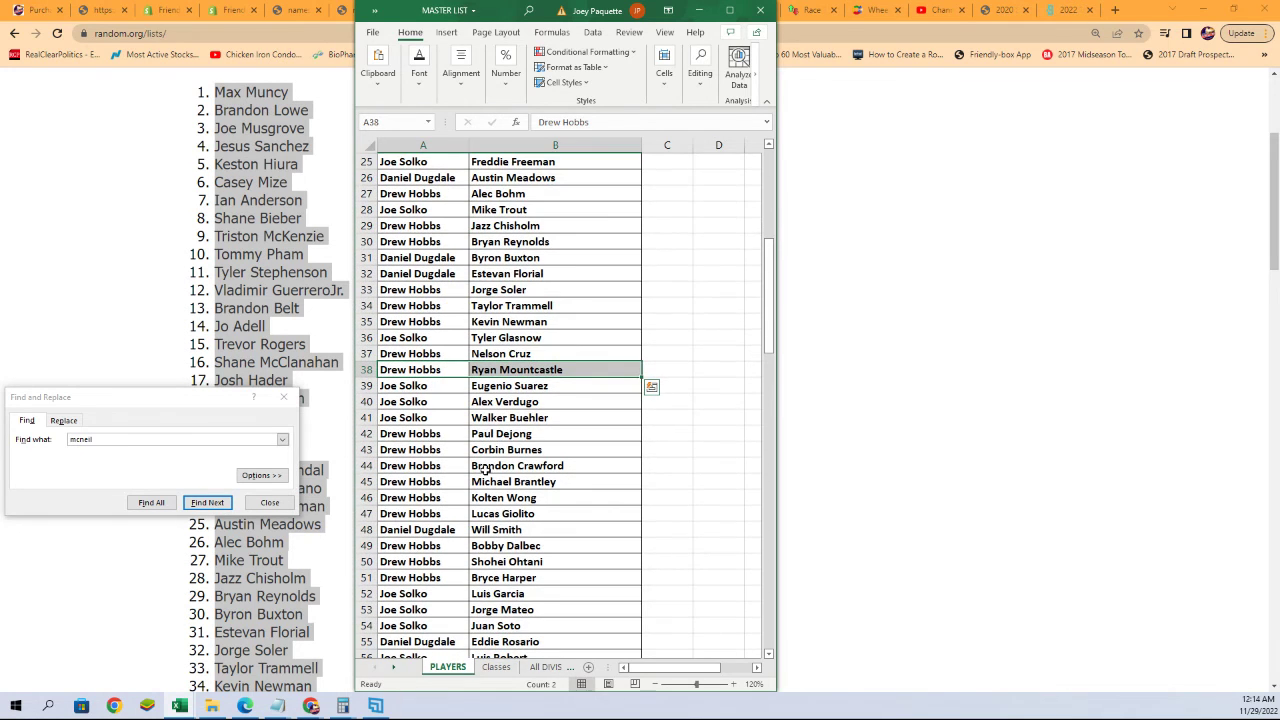
scroll(482, 482, "down", 1)
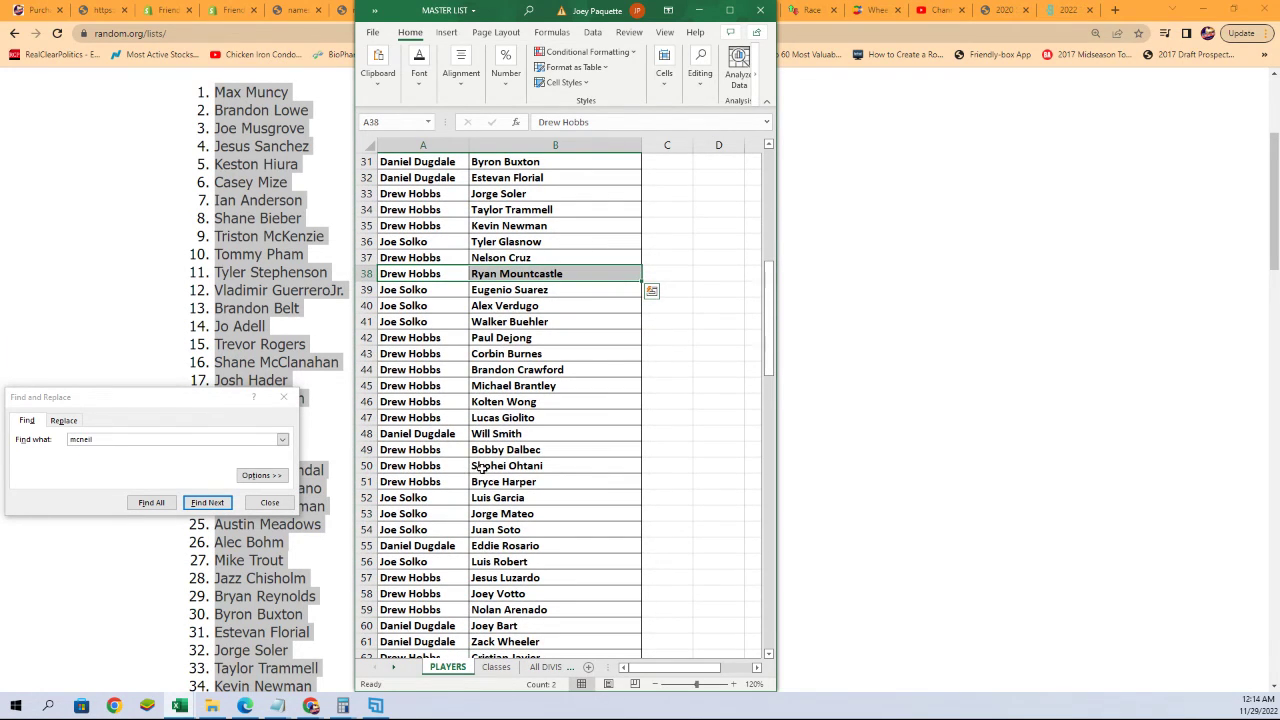
left_click_drag(481, 467, 440, 467)
scroll(484, 466, "down", 1)
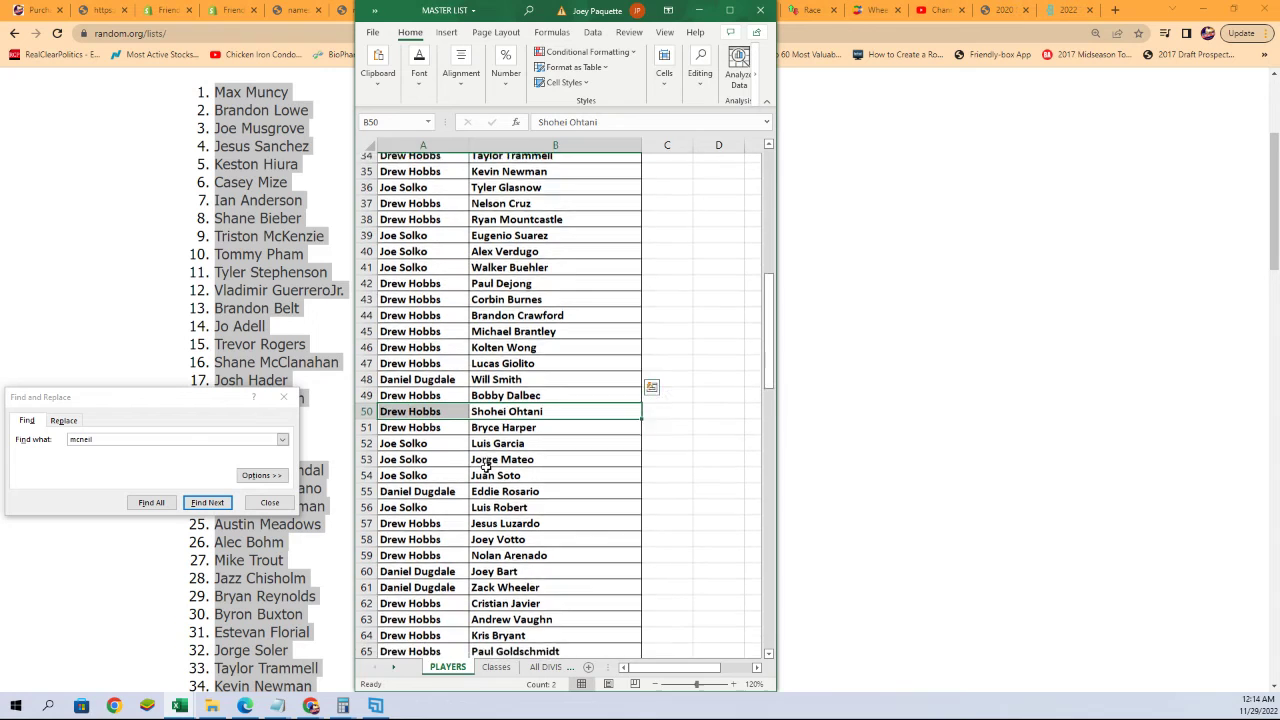
scroll(486, 465, "down", 1)
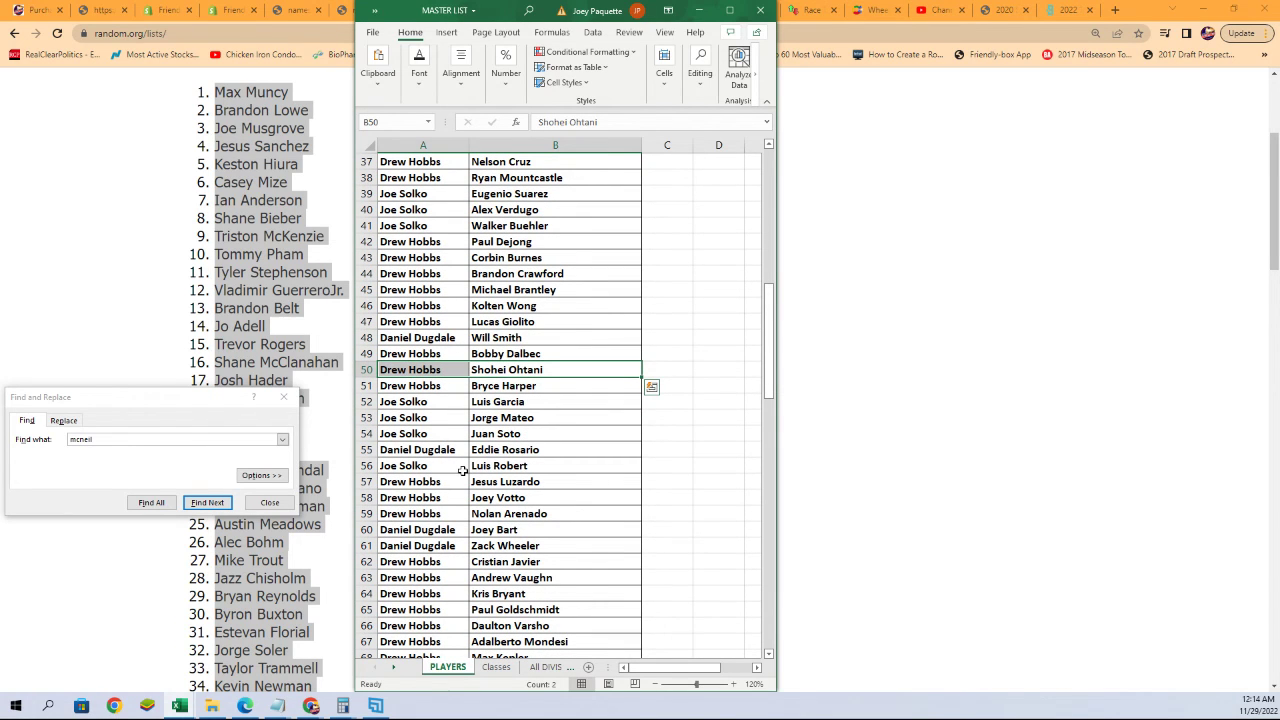
left_click_drag(486, 467, 452, 467)
scroll(474, 505, "down", 4)
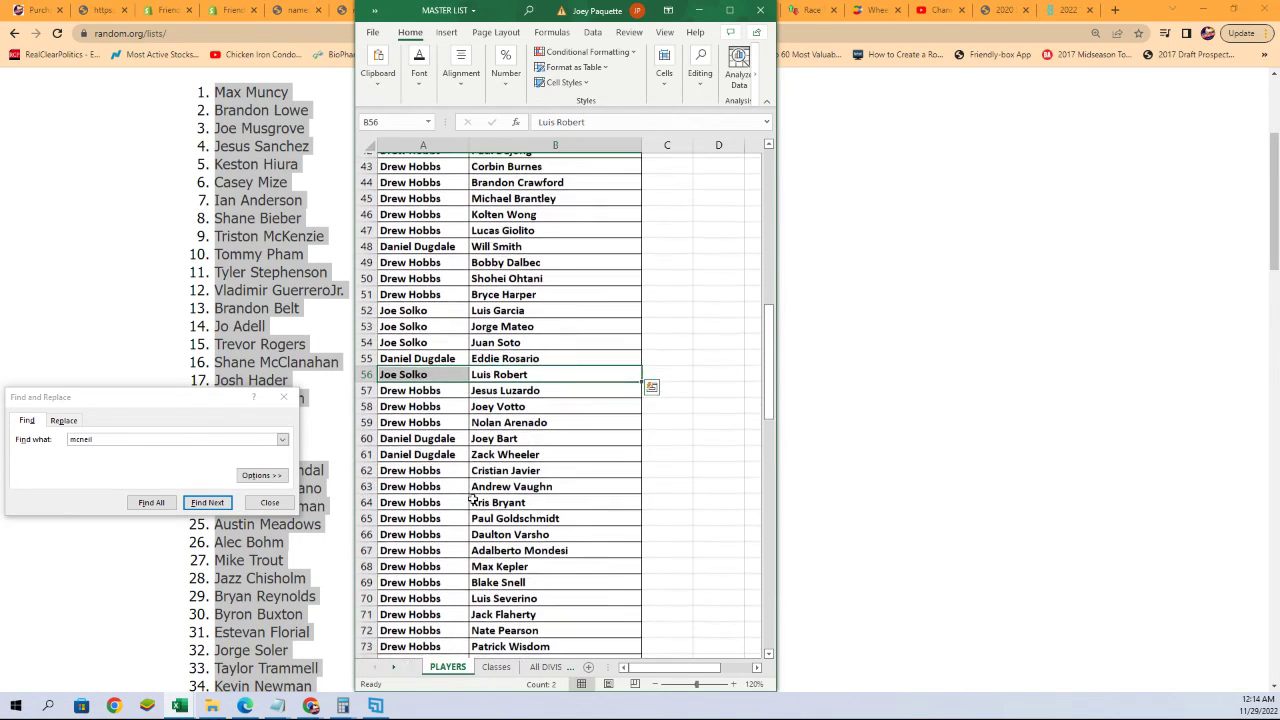
scroll(470, 452, "down", 4)
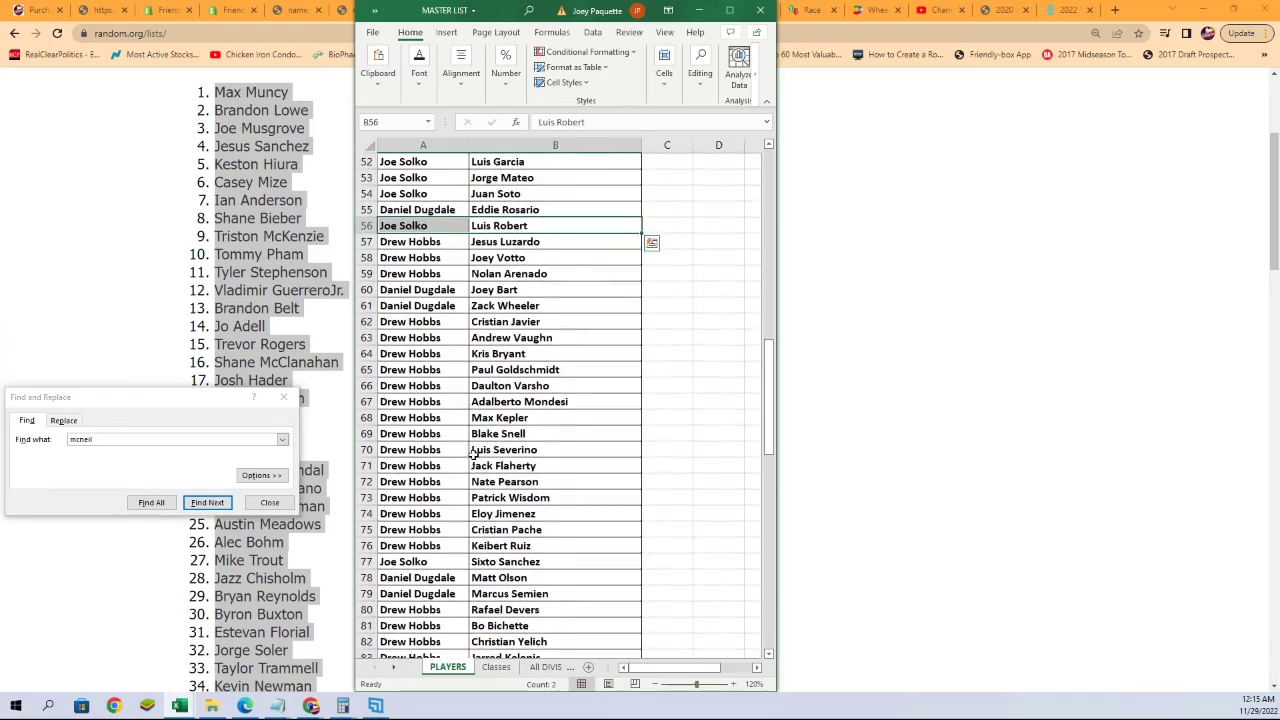
scroll(474, 475, "down", 2)
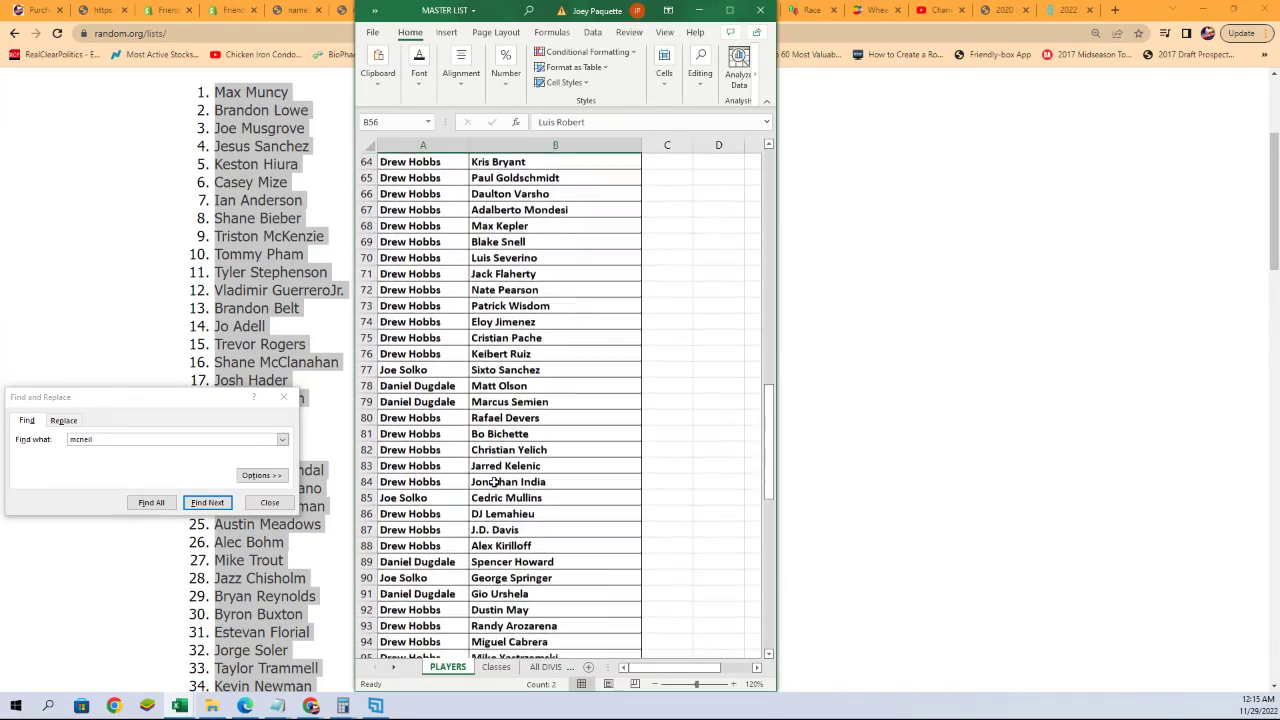
scroll(570, 513, "down", 3)
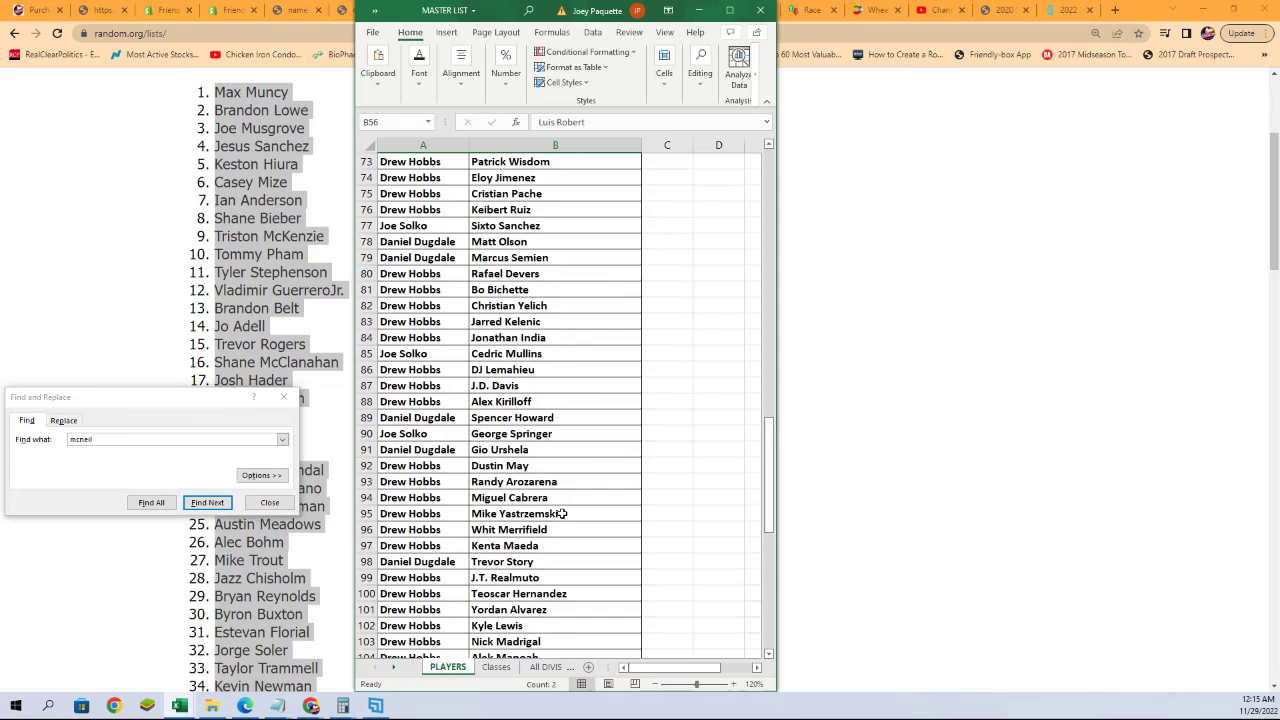
scroll(562, 507, "down", 3)
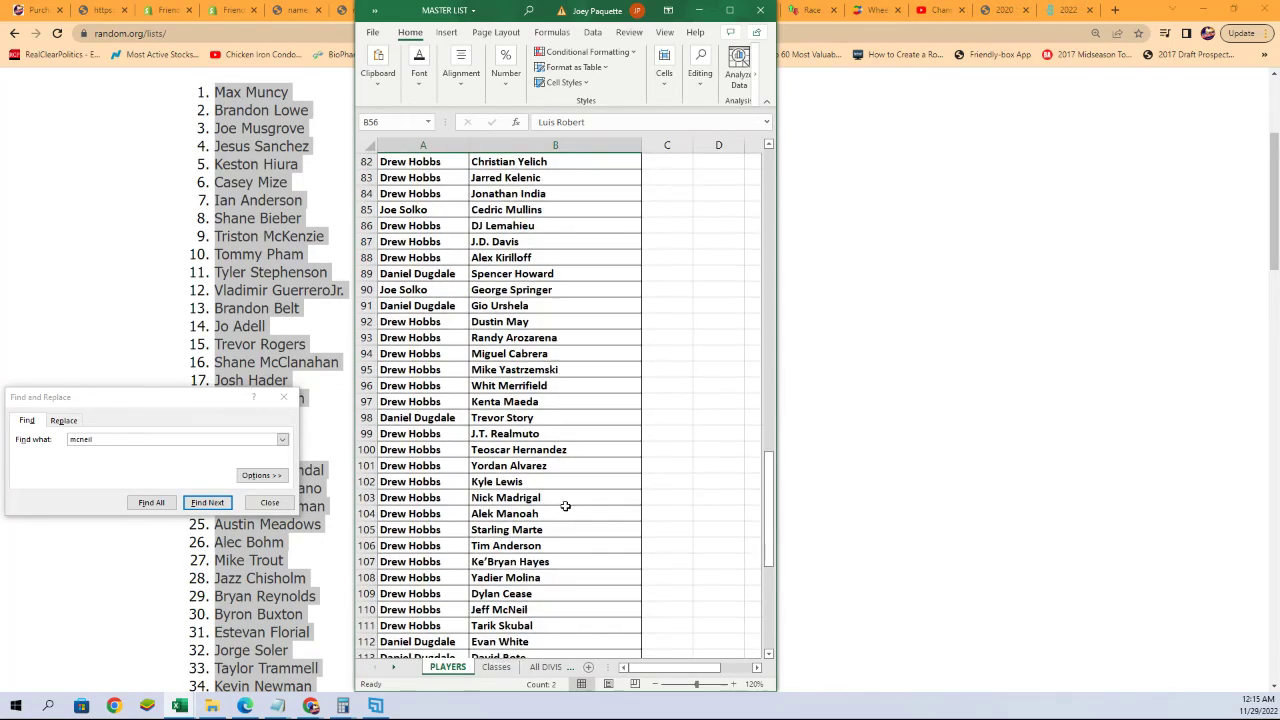
scroll(563, 506, "down", 3)
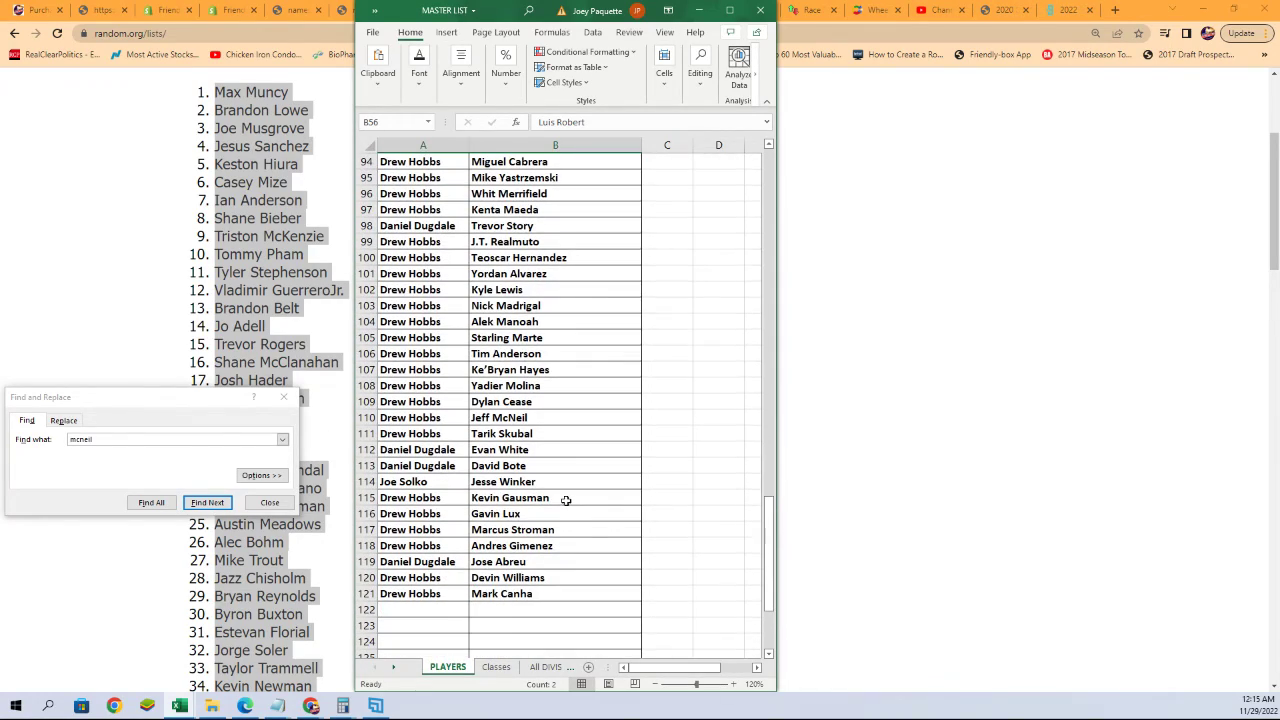
scroll(566, 500, "down", 1)
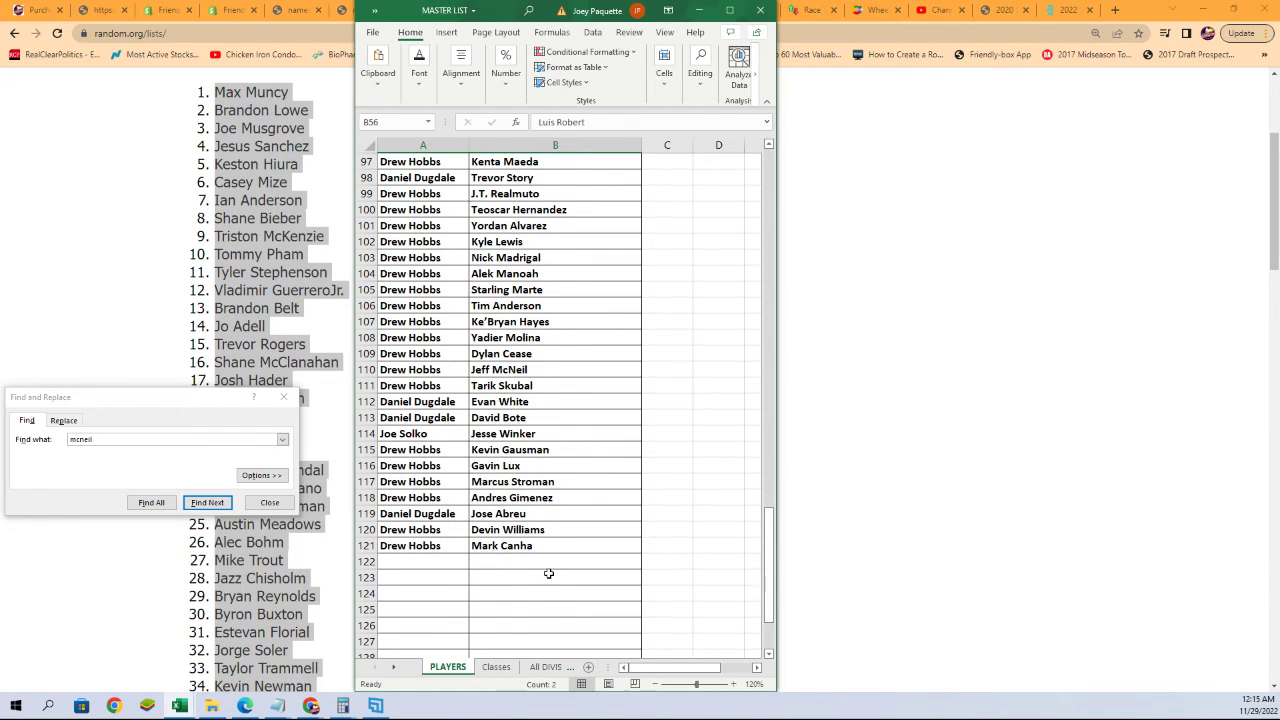
scroll(543, 552, "up", 20)
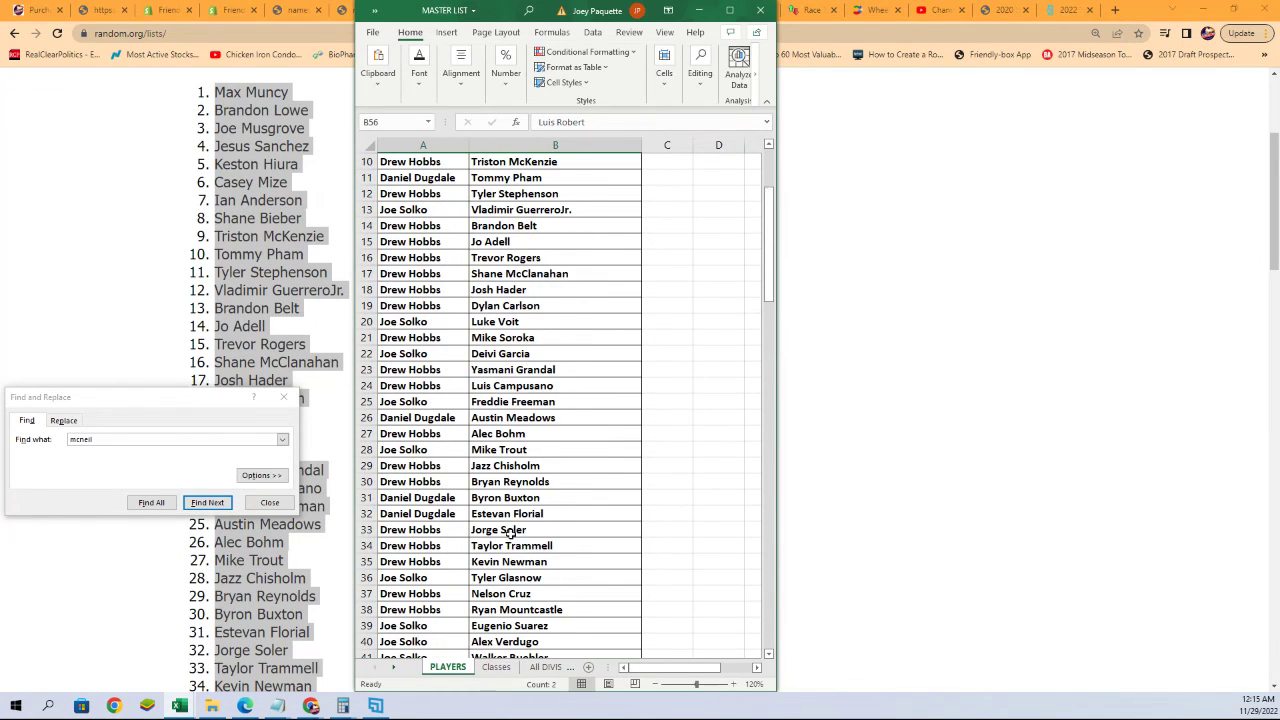